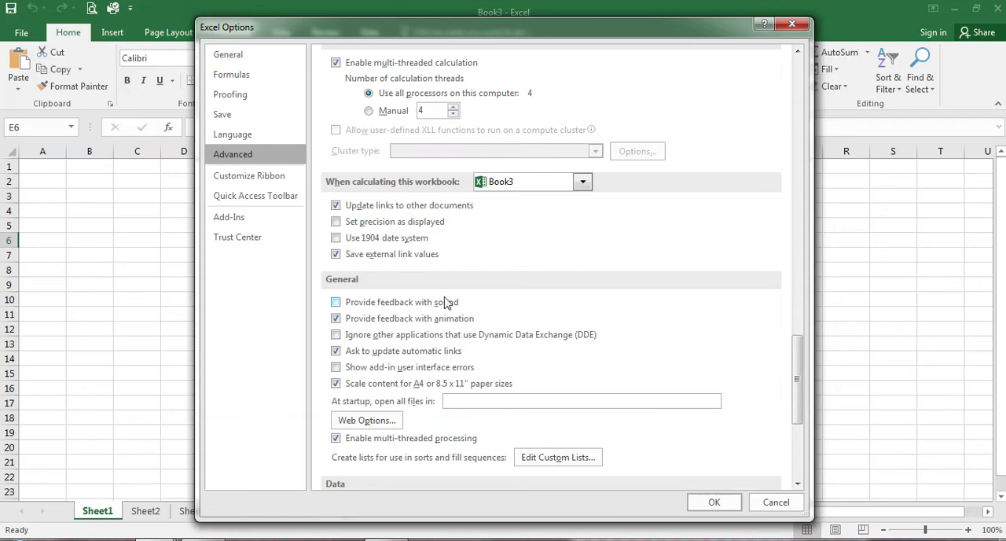
Step: Look through the Advanced options, from the editing settings down to the Lotus compatibility settings
scroll(649, 365, down, 4)
scroll(509, 379, down, 2)
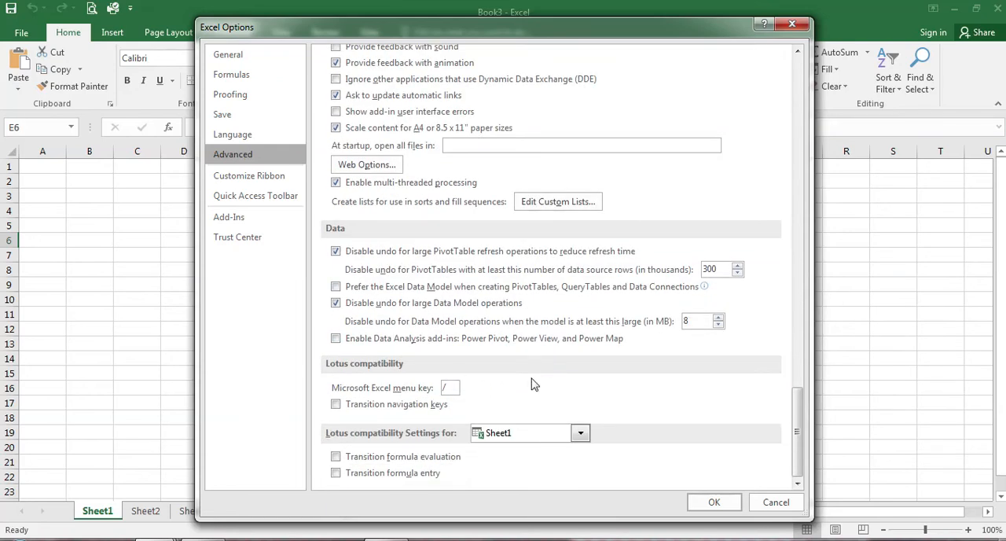
scroll(534, 384, up, 12)
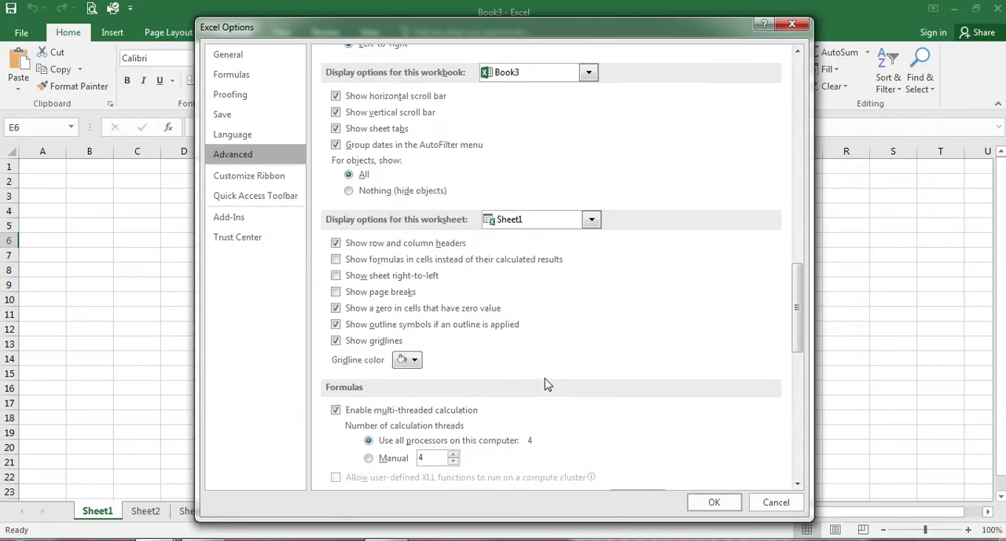
scroll(548, 384, up, 12)
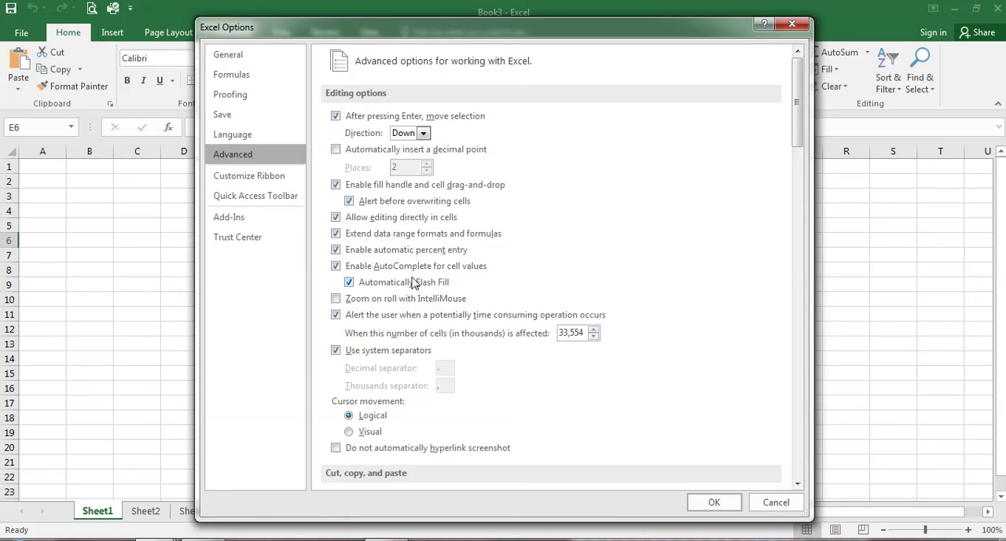
scroll(739, 354, down, 2)
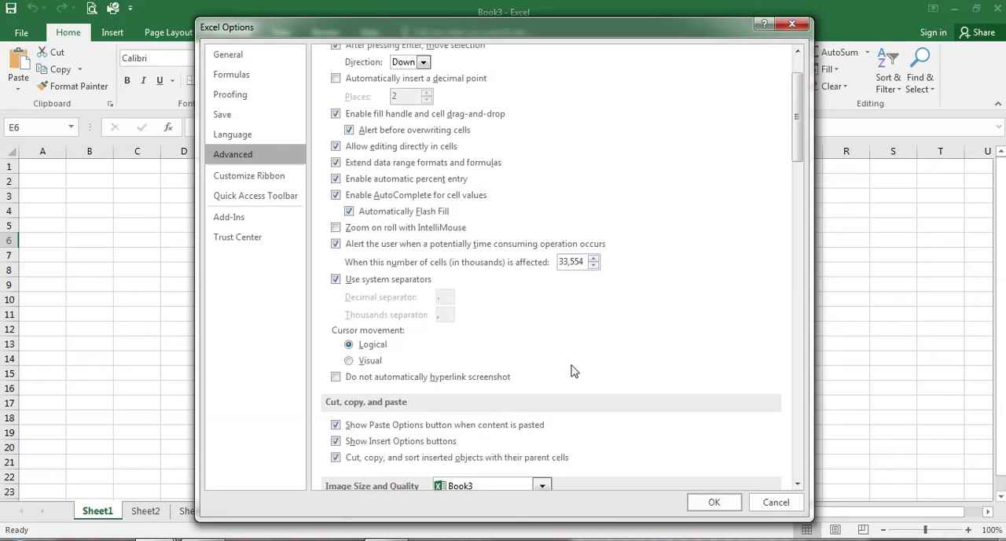
scroll(573, 376, down, 3)
scroll(519, 346, down, 2)
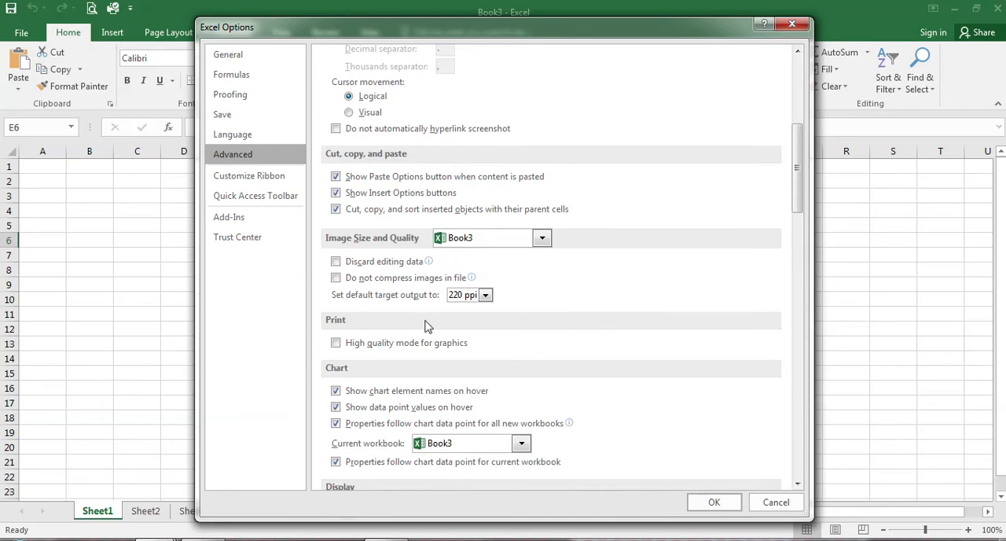
scroll(605, 407, up, 4)
scroll(606, 406, up, 3)
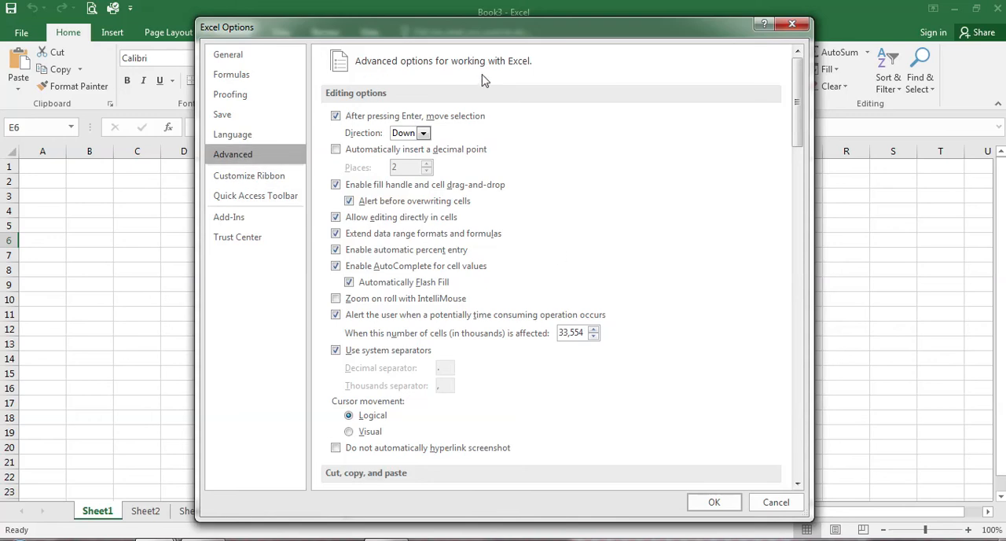
Step: Open the ribbon customization options, list All Commands and look through the available commands
click(261, 182)
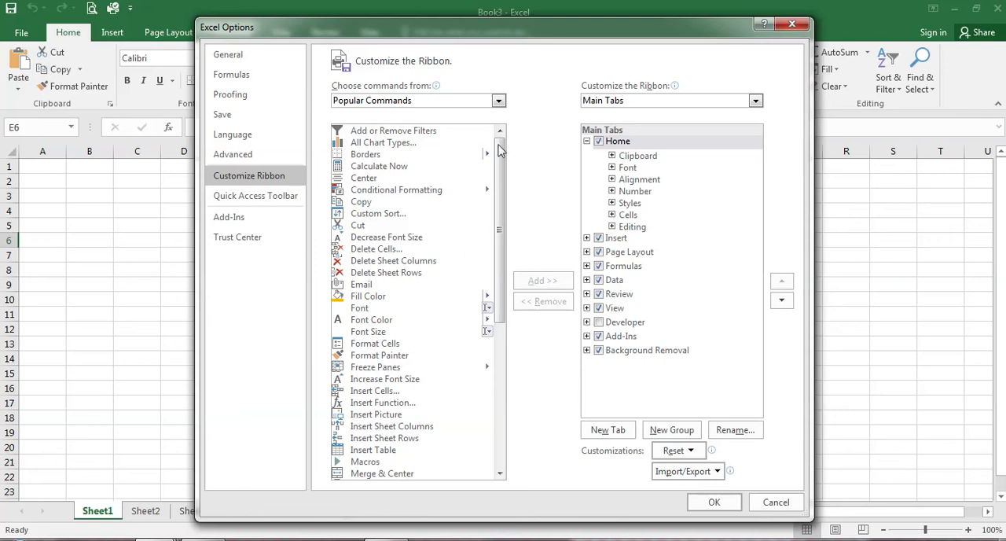
click(500, 101)
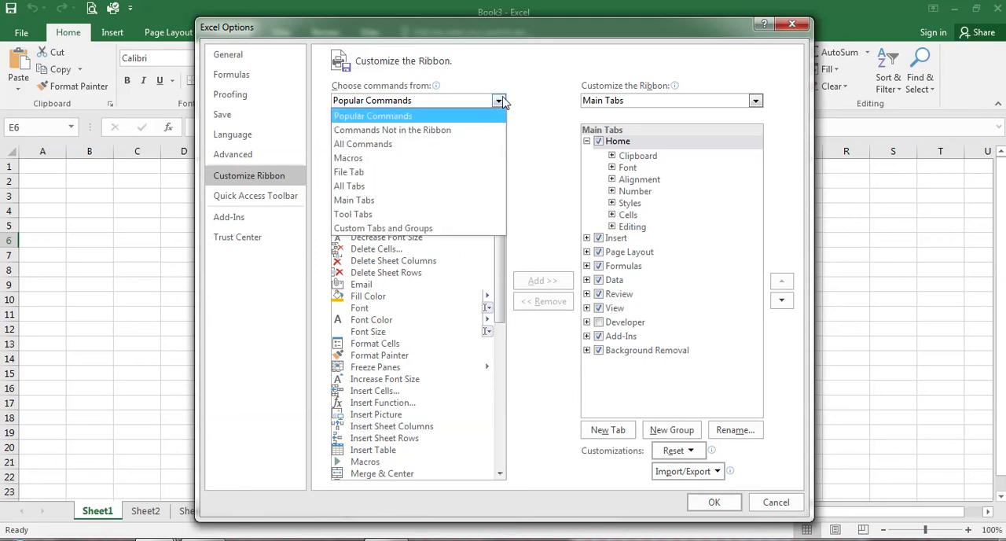
click(477, 149)
scroll(496, 323, down, 20)
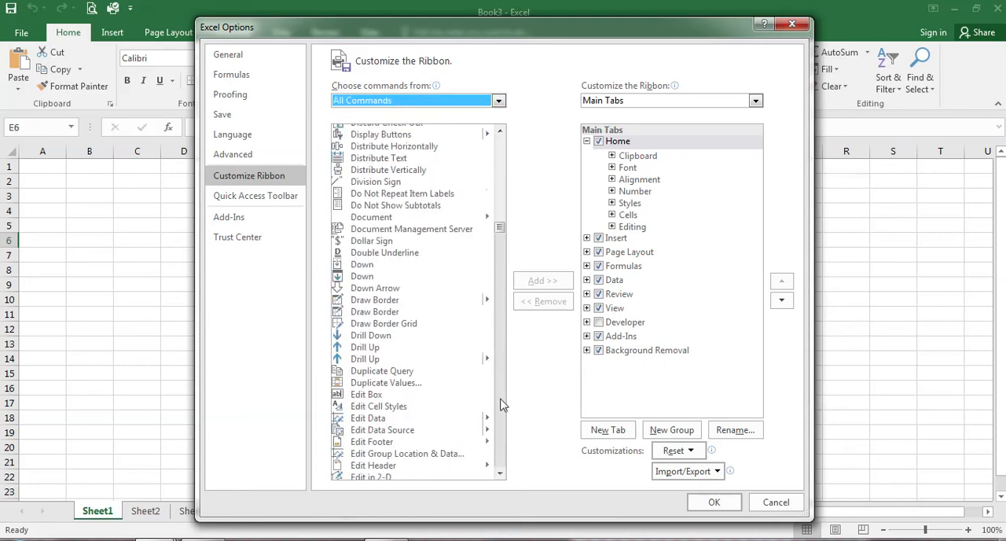
drag(499, 277, 500, 100)
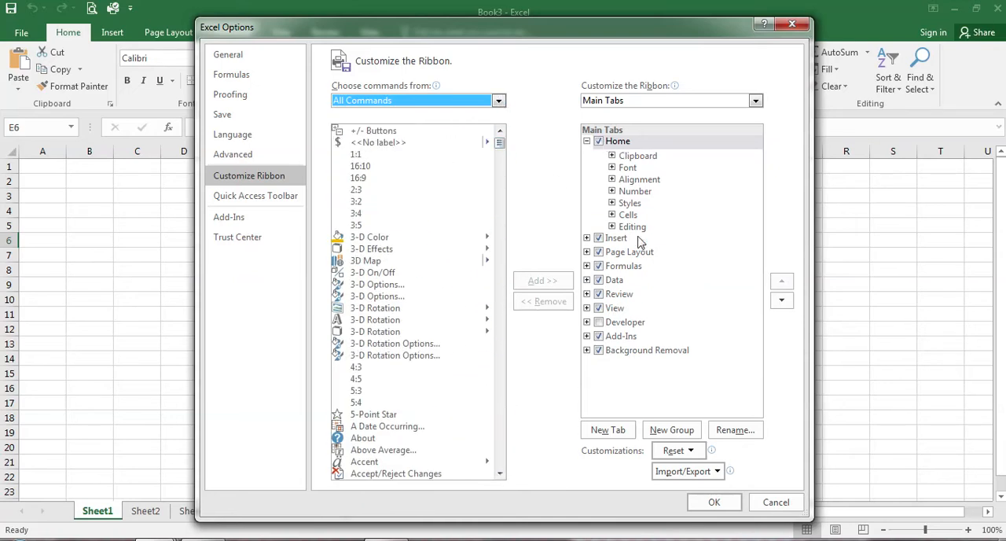
Step: Try to add the 3-D Color command directly to the built-in Home tab
click(587, 238)
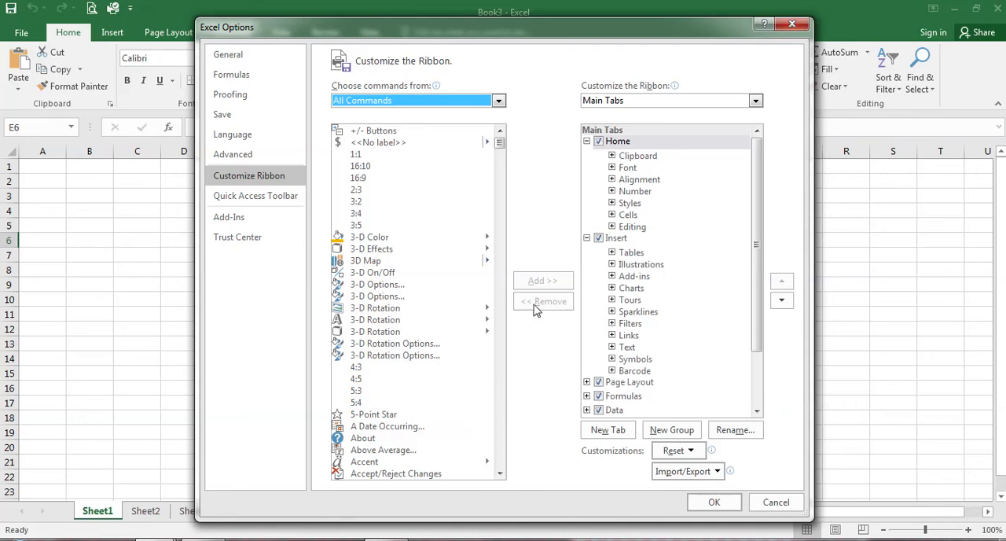
click(378, 239)
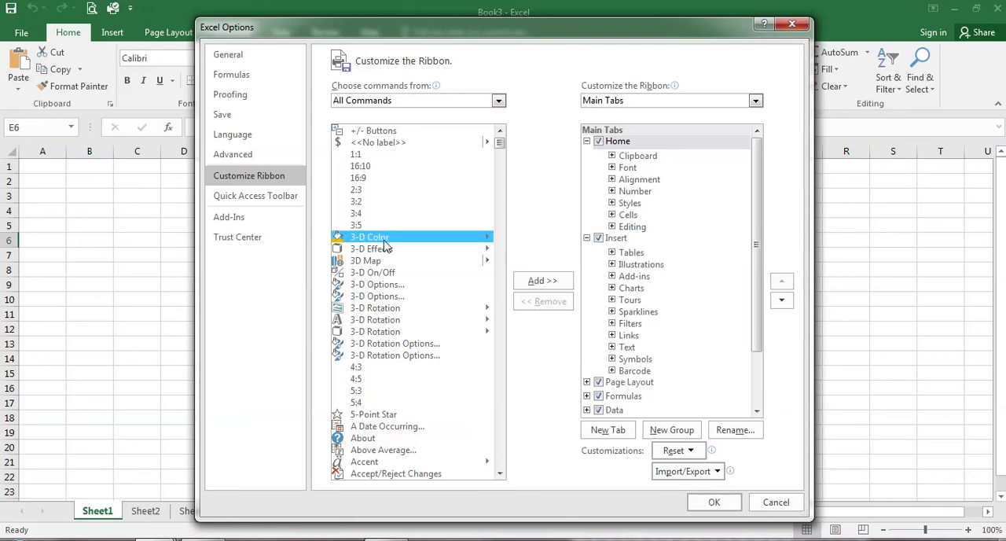
click(622, 145)
click(543, 281)
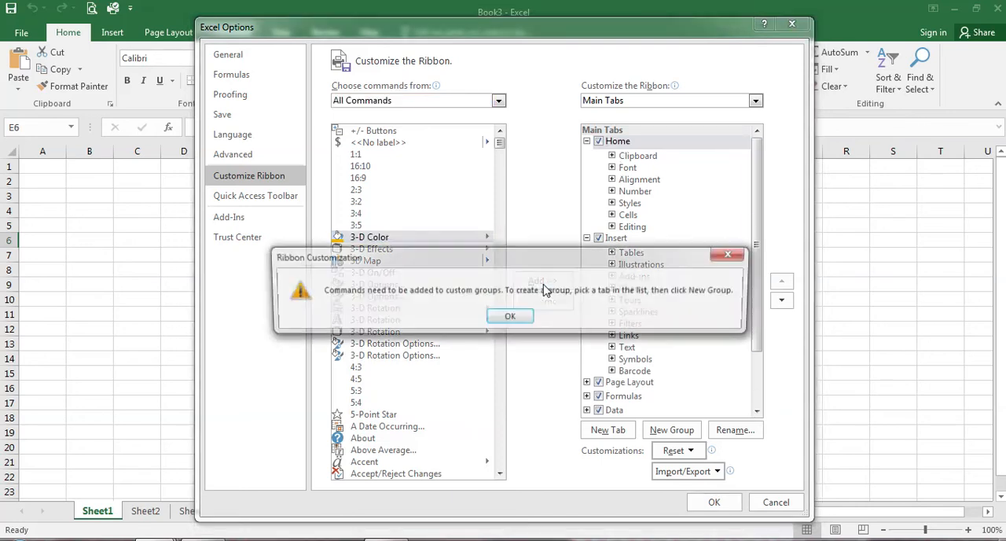
click(528, 314)
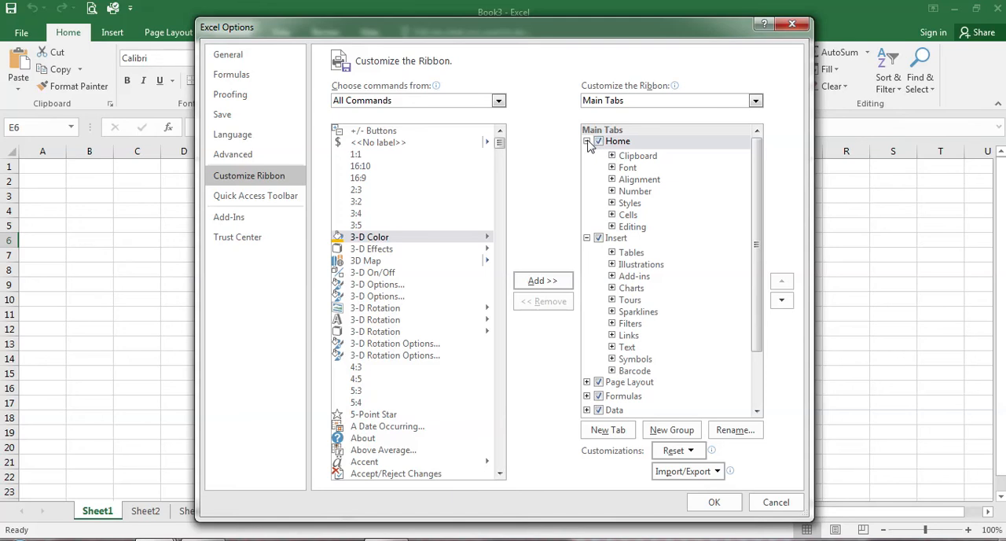
click(618, 144)
click(560, 281)
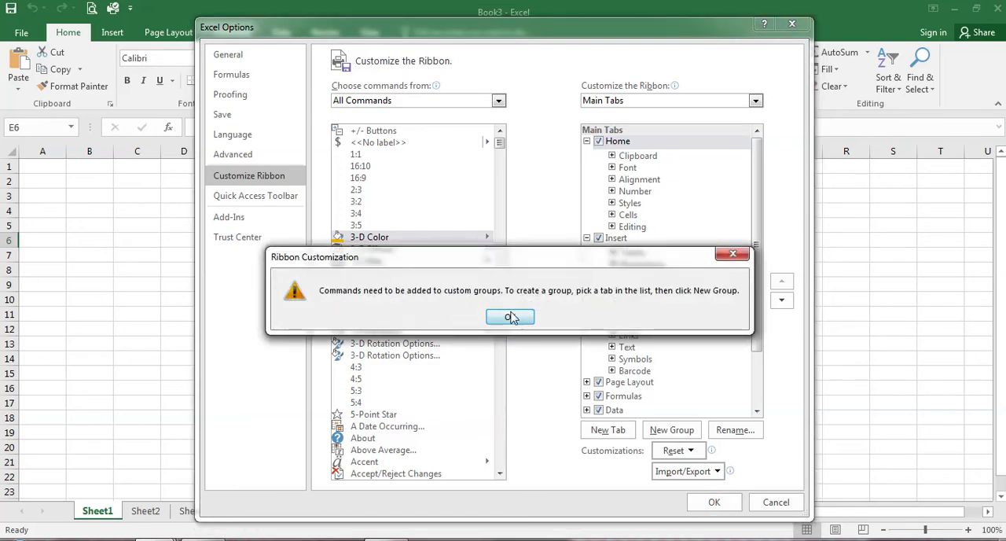
click(510, 317)
Step: Collapse the Home and Insert entries and create a new custom ribbon tab after Home
click(586, 142)
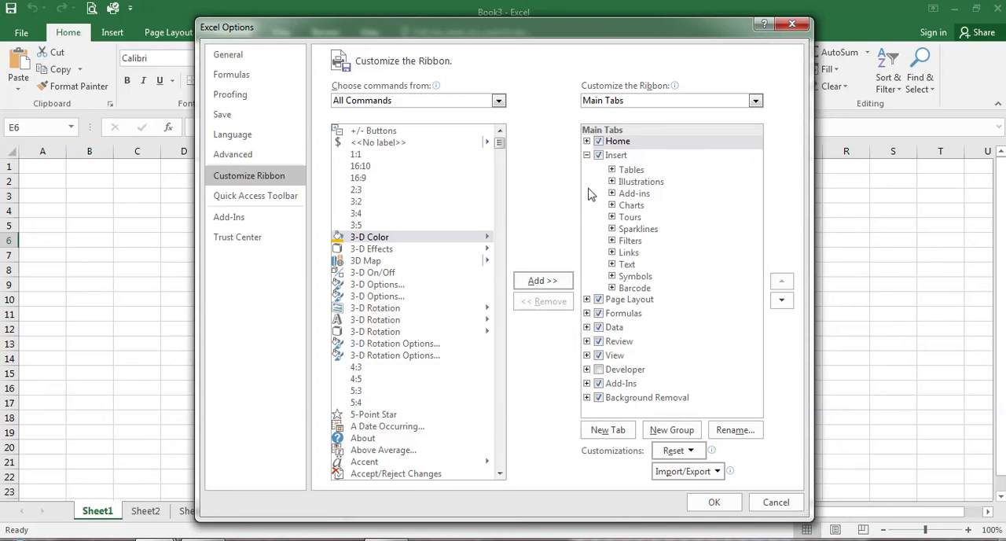
click(587, 155)
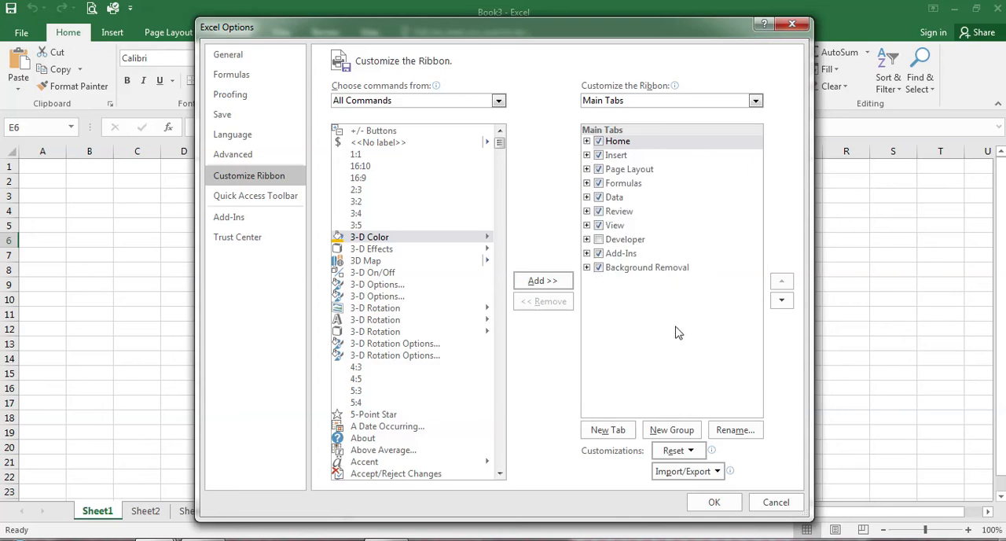
click(605, 430)
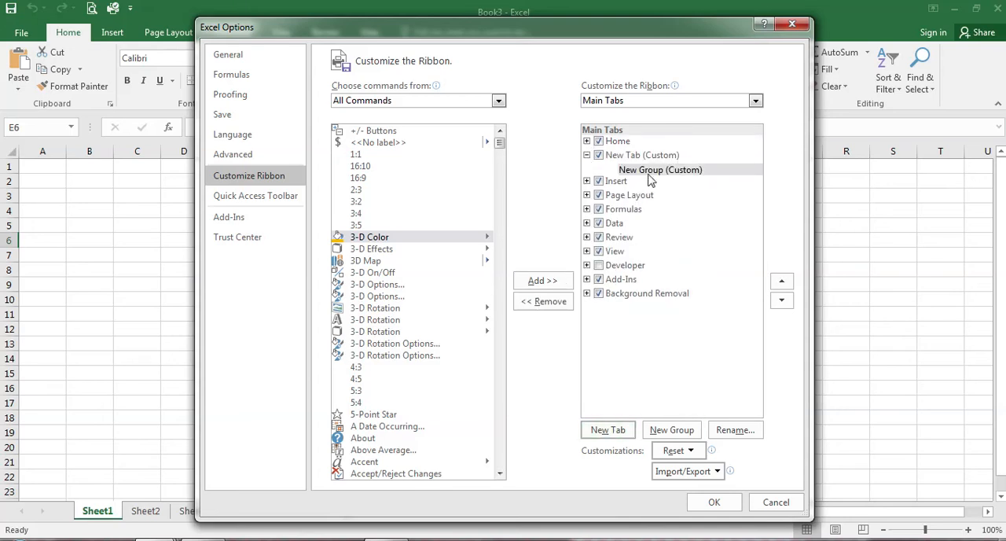
Step: Rename the new custom ribbon tab to My Tab
double_click(617, 156)
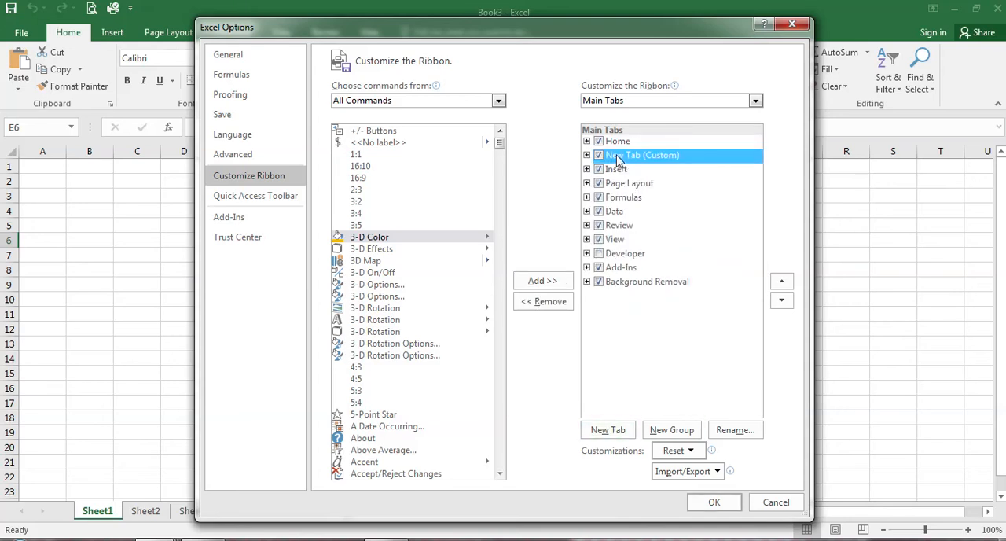
double_click(617, 157)
right_click(619, 160)
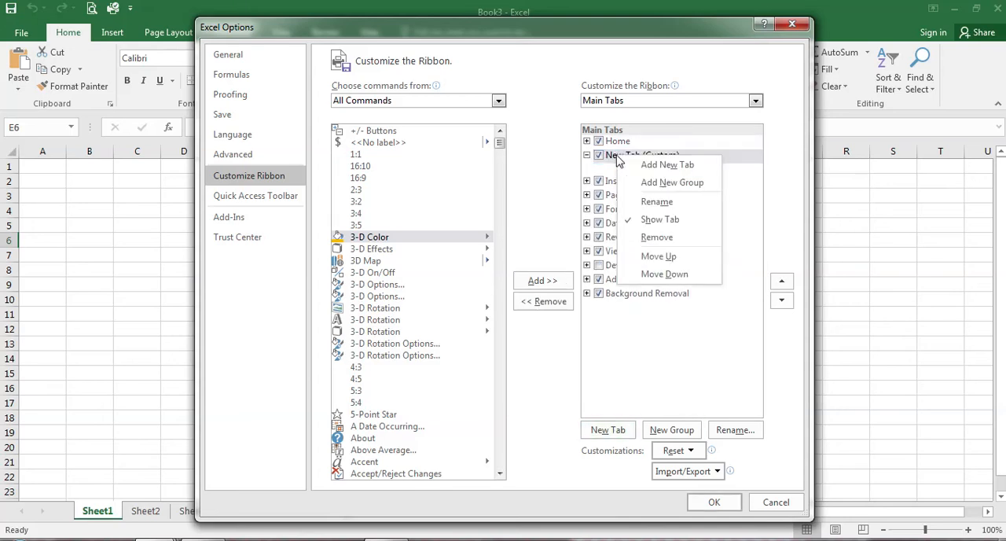
click(656, 202)
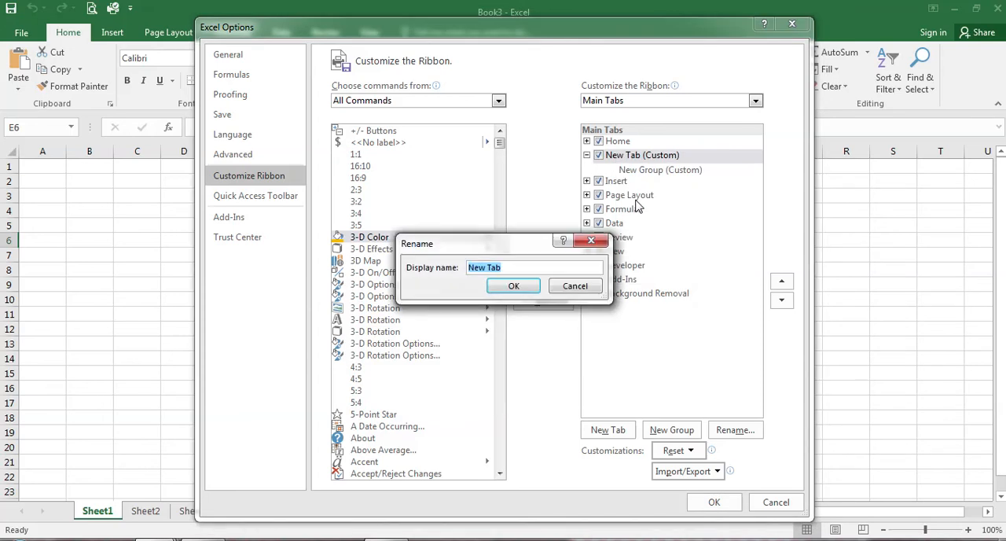
text(My)
key(Return)
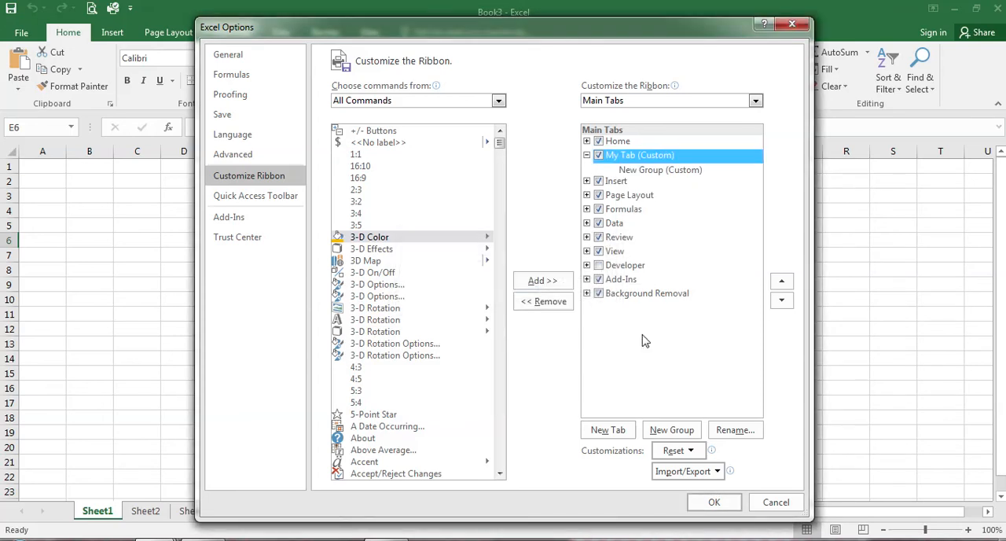
Step: Add 3-D Color, 3D Map and 3-D Rotation Options to My Tab's new group, apply the changes and show the tab
click(540, 281)
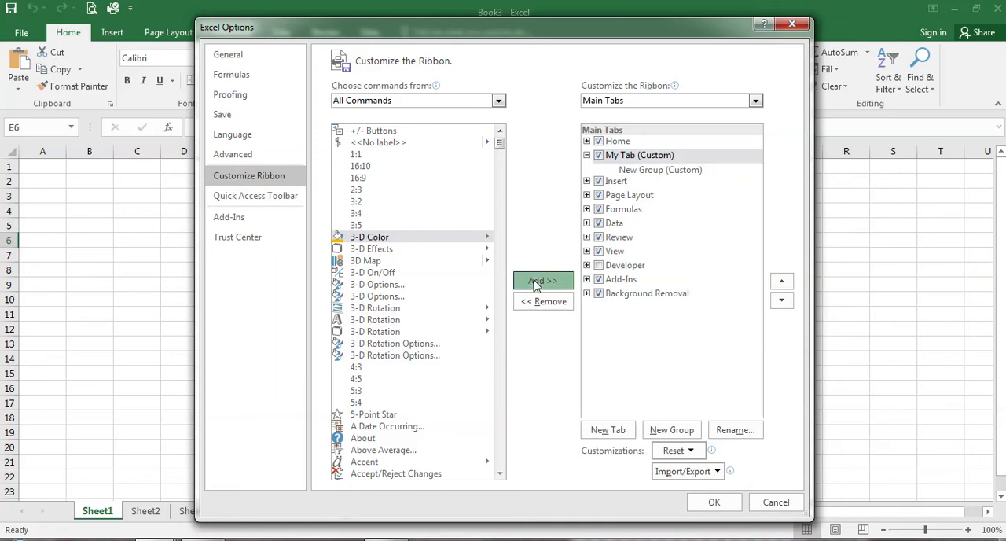
click(512, 316)
click(659, 169)
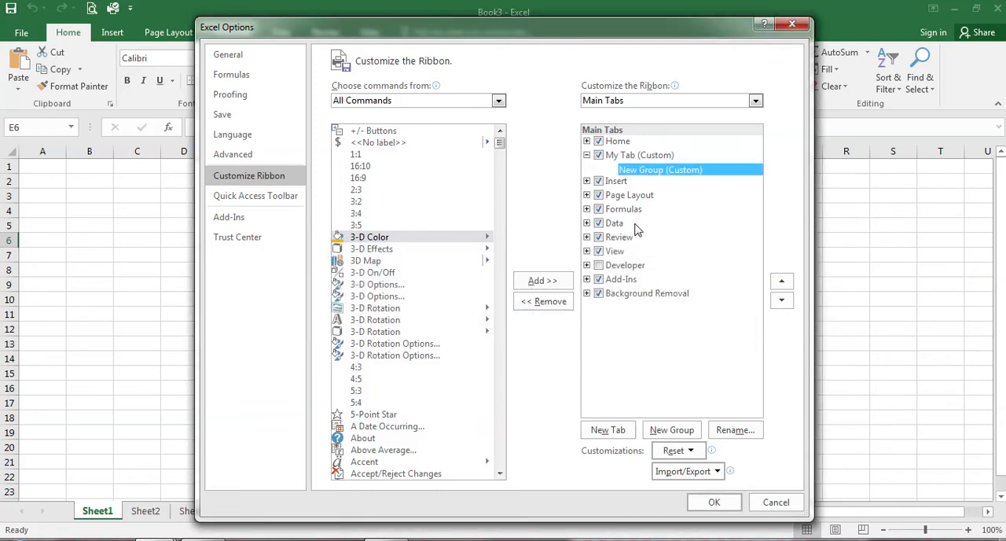
click(543, 280)
click(382, 262)
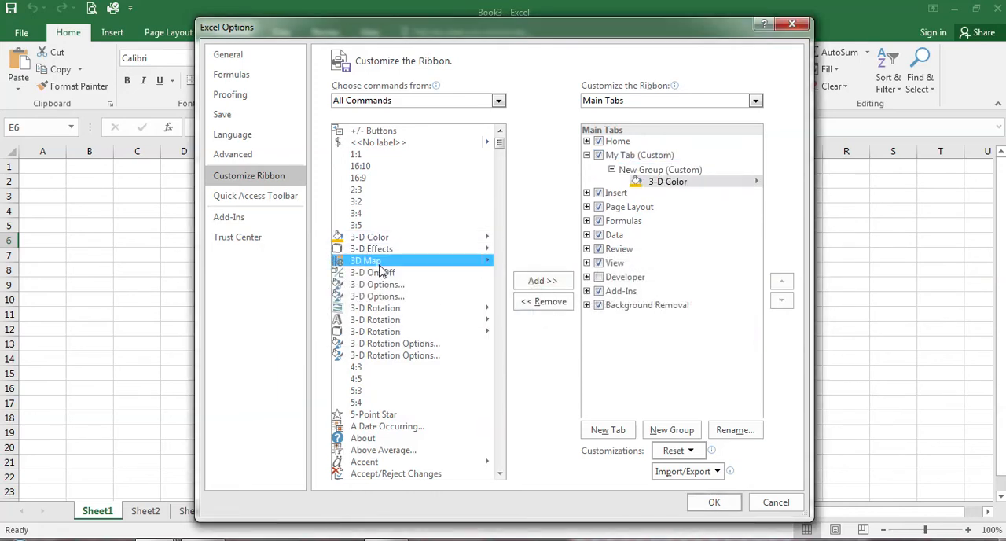
click(544, 283)
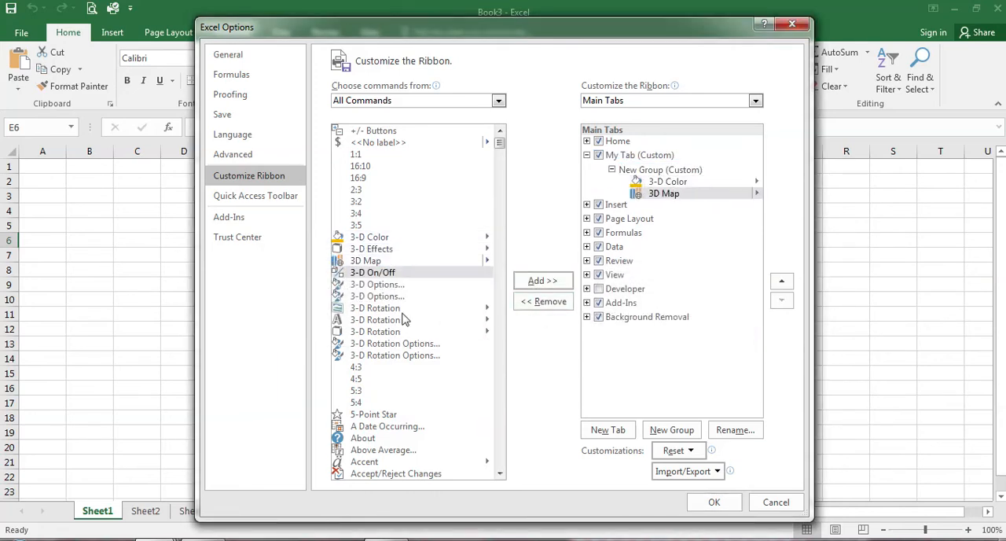
click(363, 355)
click(544, 283)
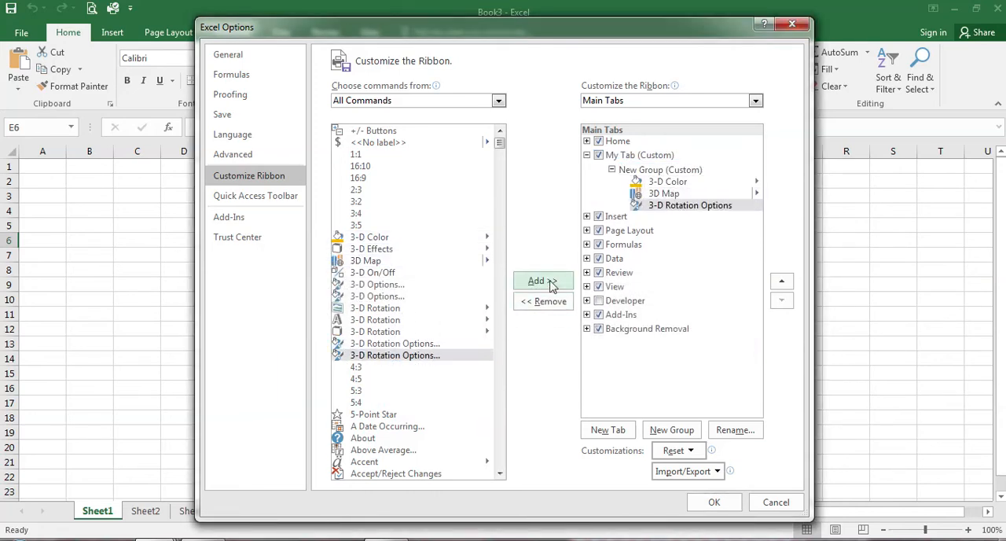
click(713, 501)
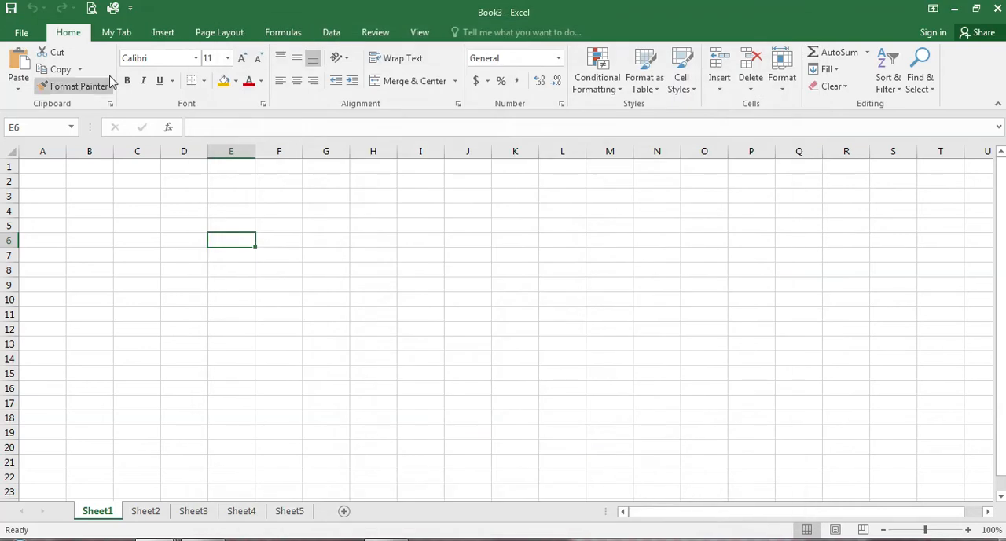
click(123, 42)
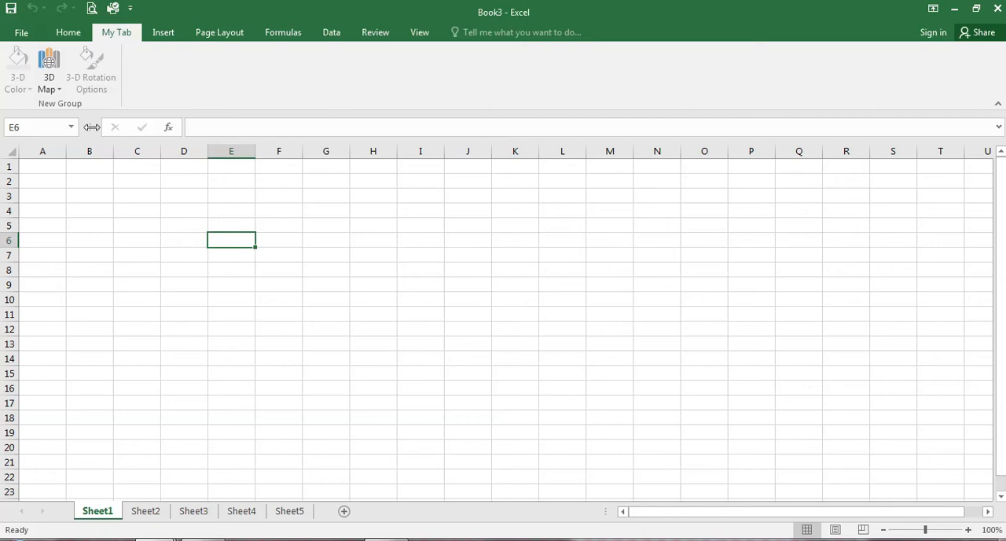
Step: Reopen the ribbon customization options and remove the custom My Tab from the main tabs
click(19, 32)
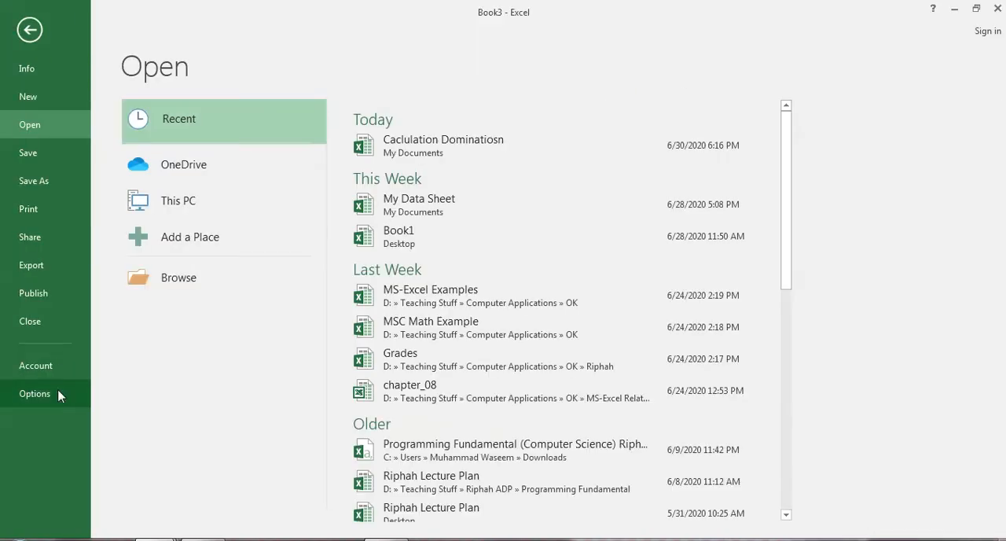
click(32, 393)
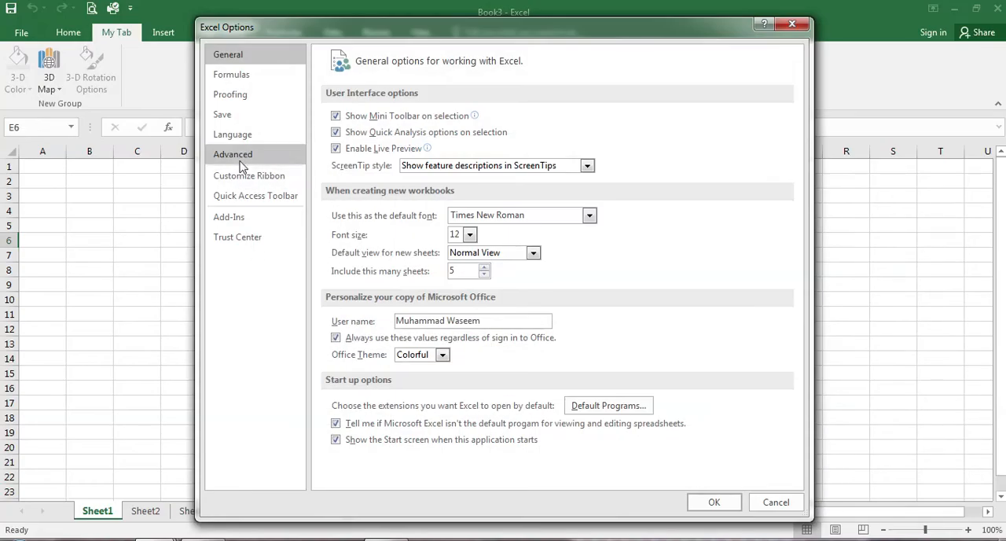
click(244, 175)
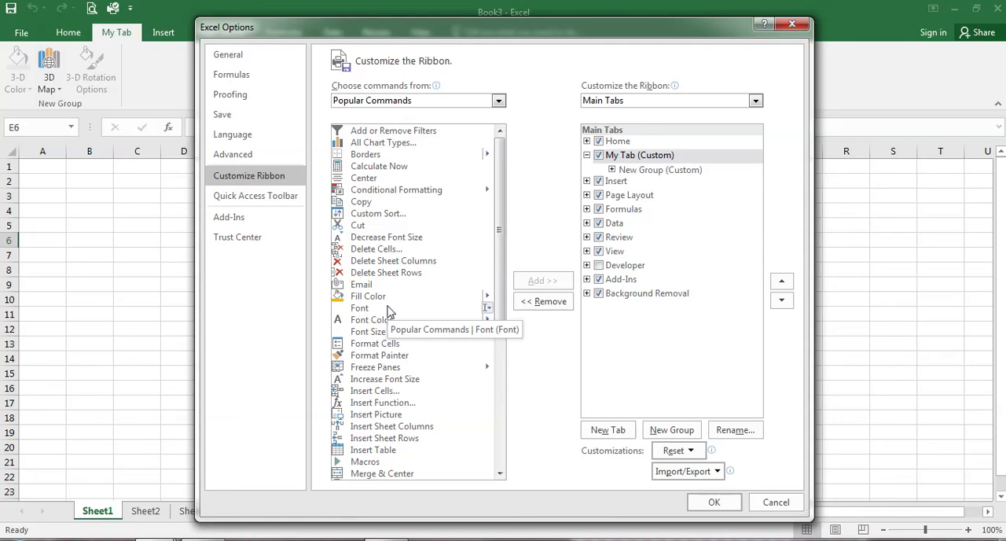
right_click(632, 155)
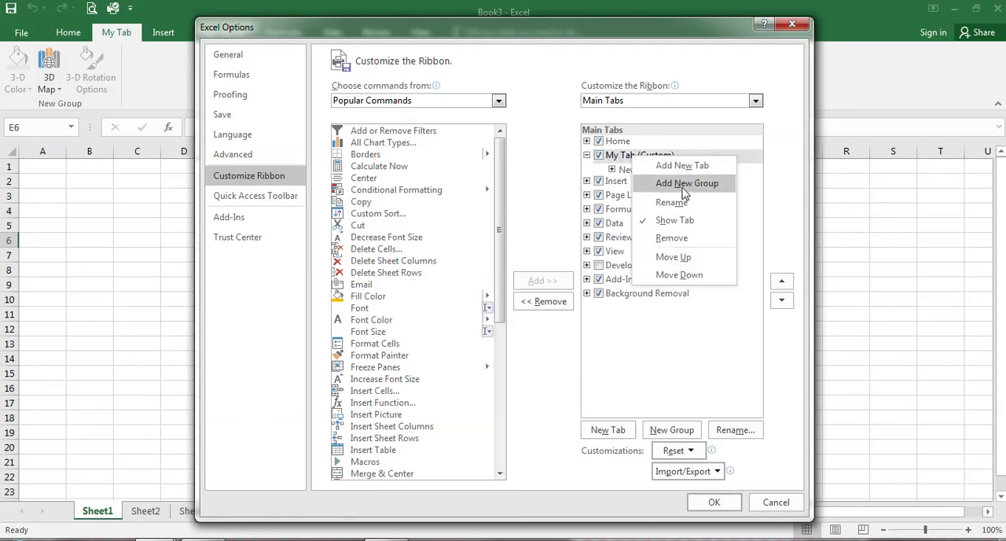
click(672, 238)
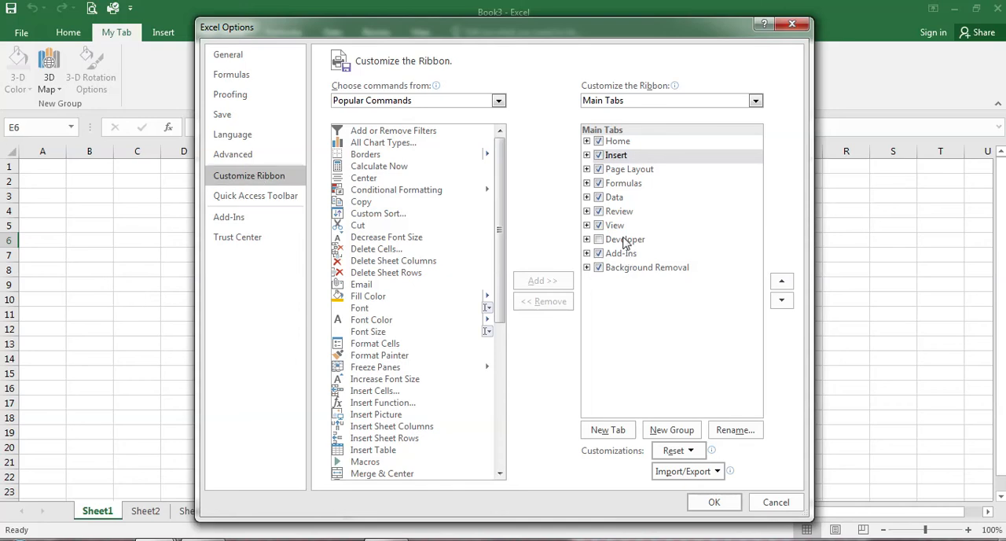
Step: Add Calculate Now, Conditional Formatting and Delete Cells to the Quick Access Toolbar and apply the changes
click(287, 201)
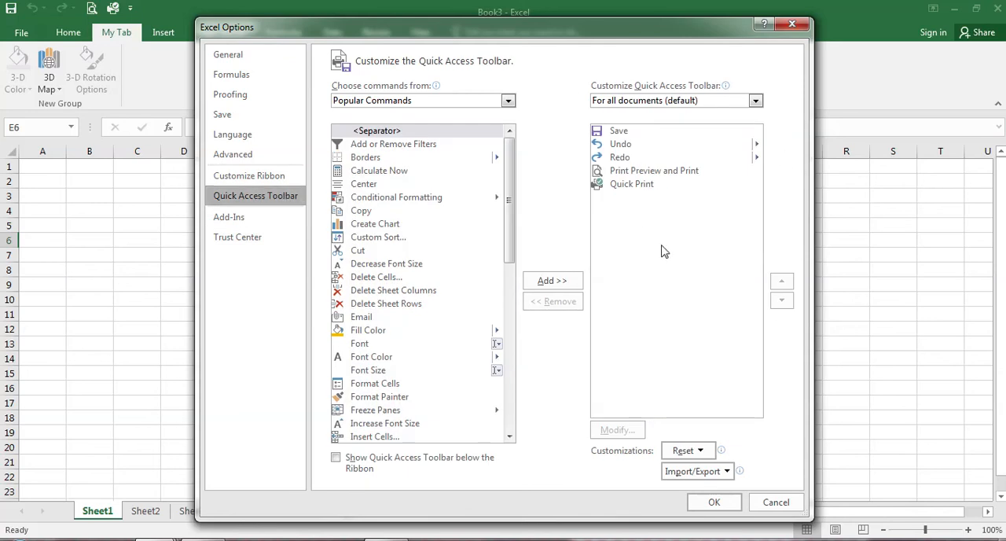
click(403, 171)
click(527, 280)
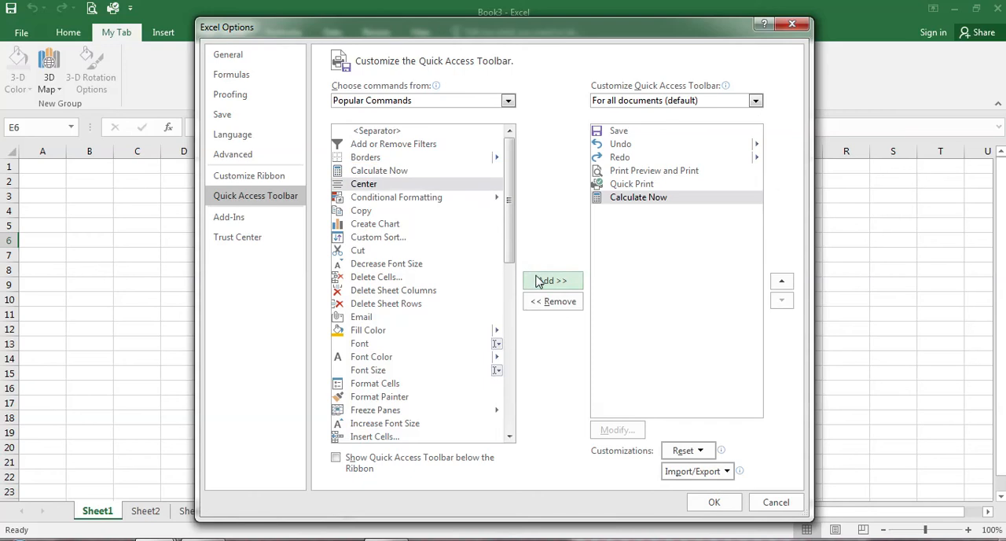
click(403, 198)
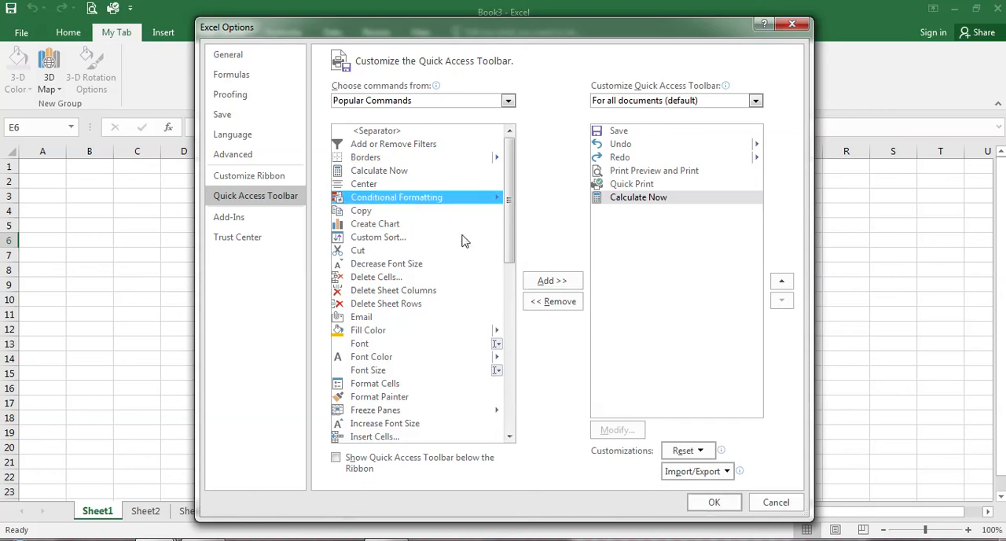
click(546, 280)
click(372, 278)
click(541, 282)
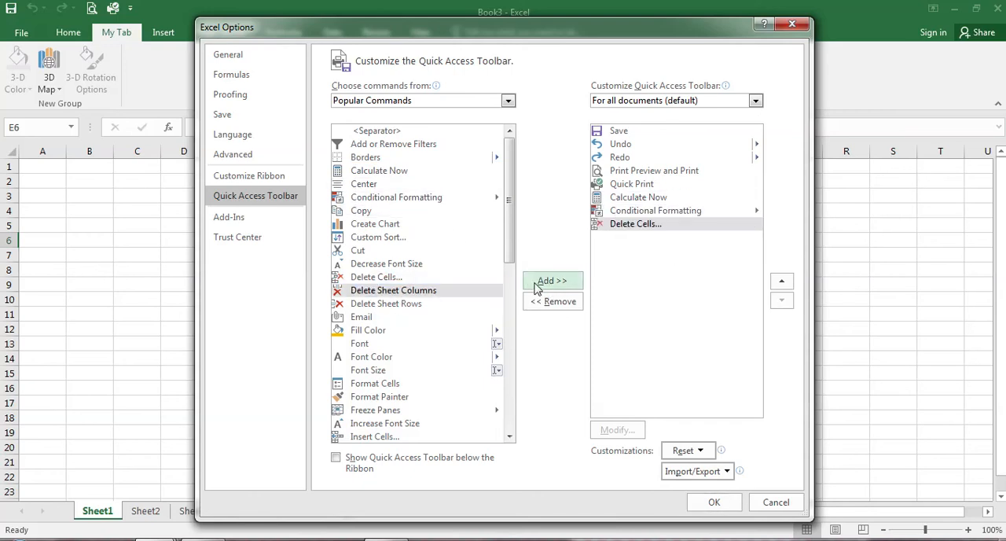
click(728, 508)
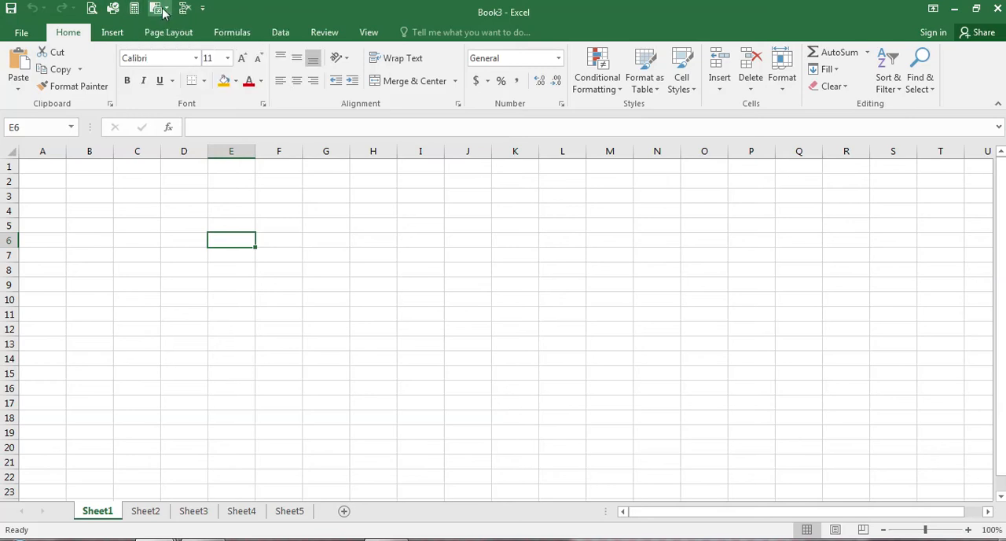
Step: Remove Quick Print from the Quick Access Toolbar and add it back
click(202, 10)
click(218, 114)
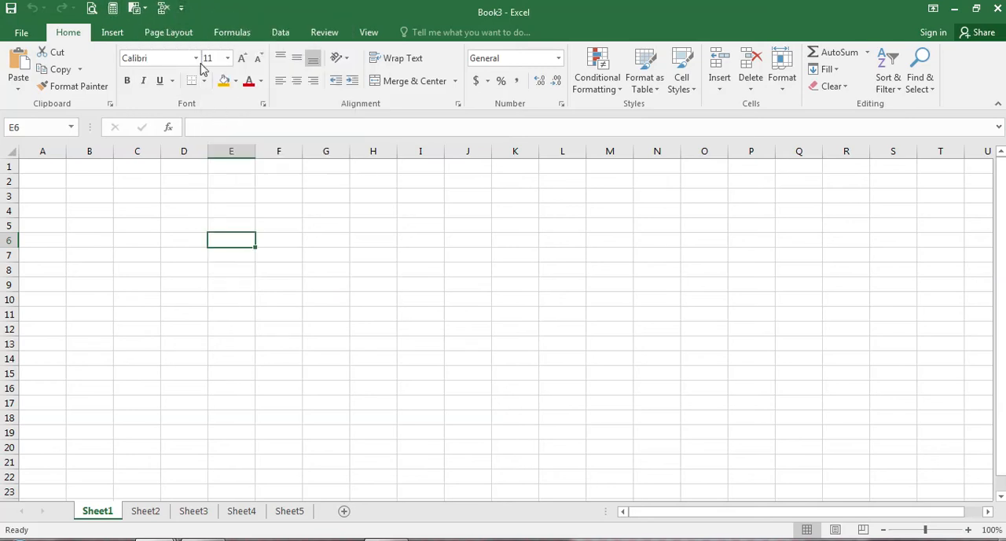
click(182, 8)
click(216, 114)
Step: Remove Save, Undo, Redo, Print Preview and Print, and Quick Print from the Quick Access Toolbar
click(202, 9)
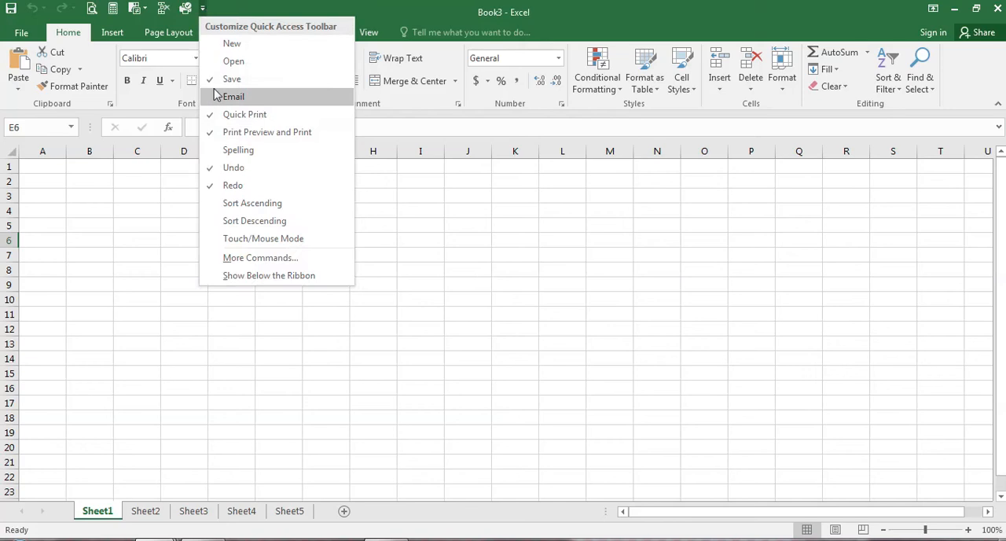
click(226, 78)
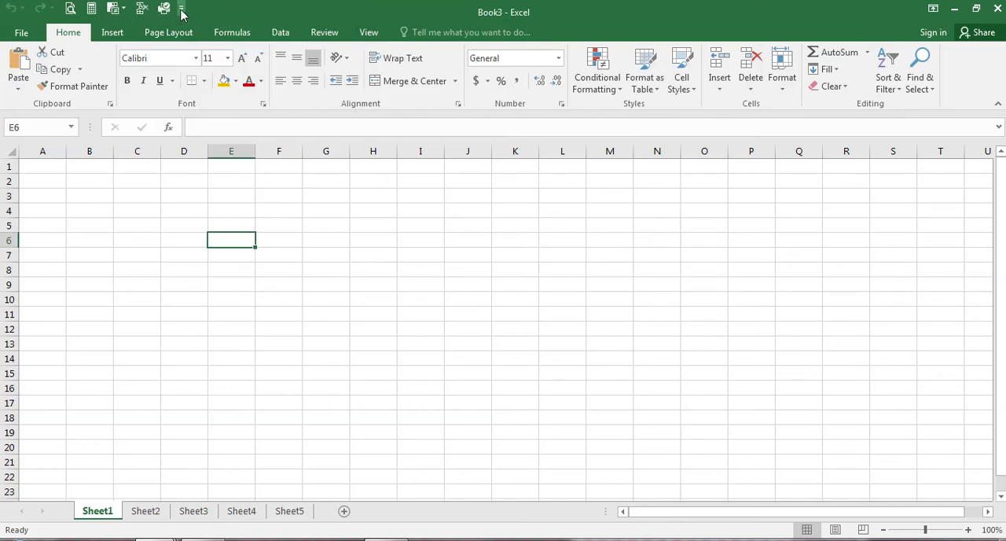
click(181, 9)
click(218, 169)
click(155, 9)
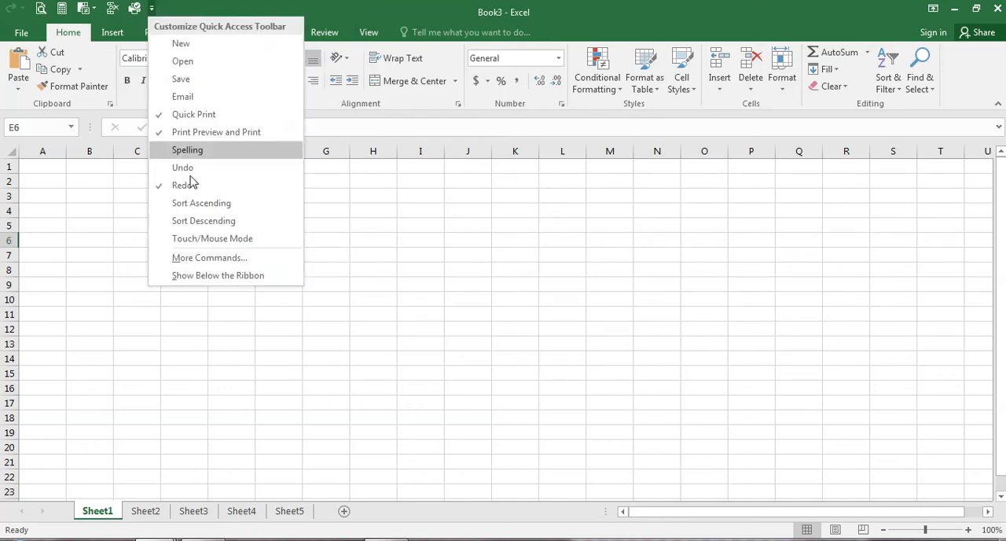
click(220, 181)
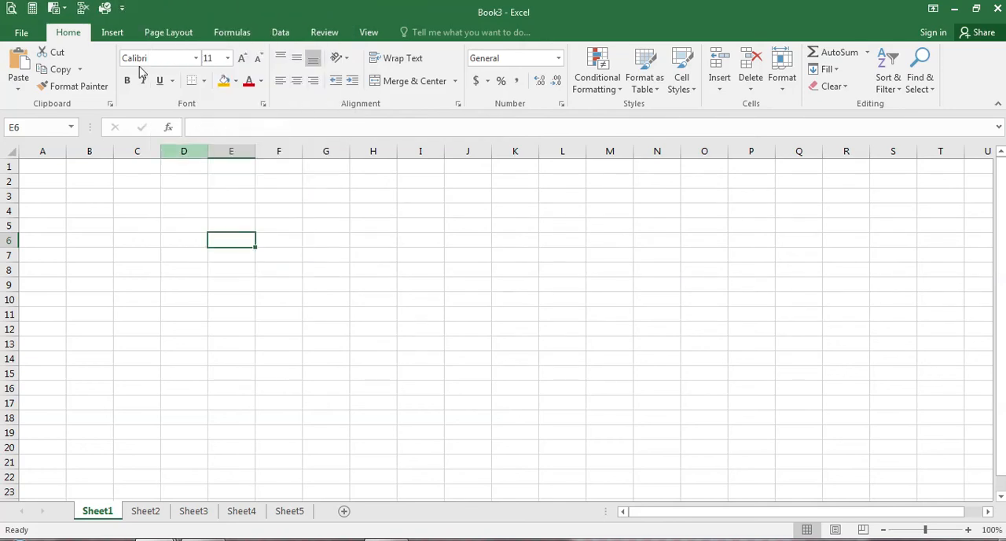
click(122, 9)
click(166, 134)
click(100, 8)
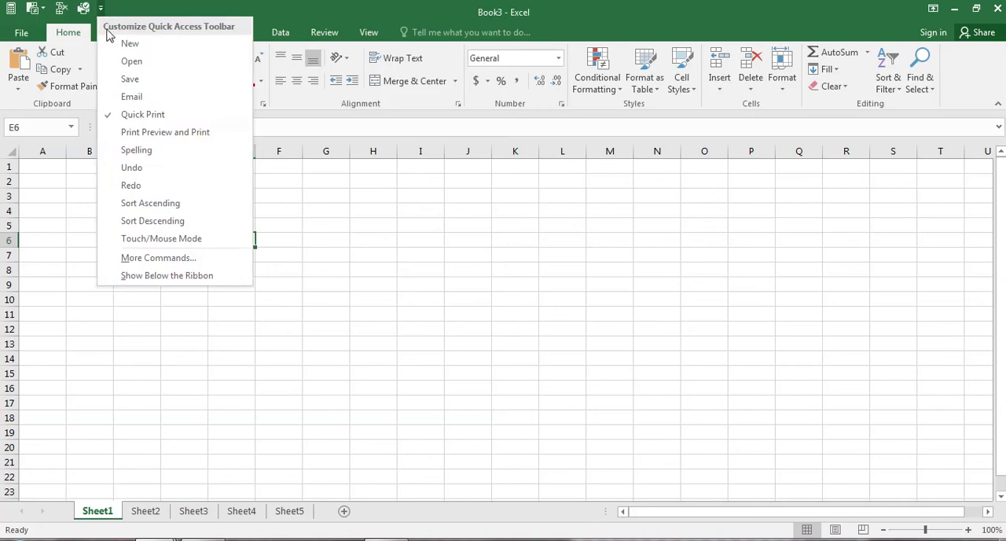
click(130, 114)
Step: Open the Quick Access Toolbar options and remove Delete Cells and Conditional Formatting from the toolbar's commands
click(22, 35)
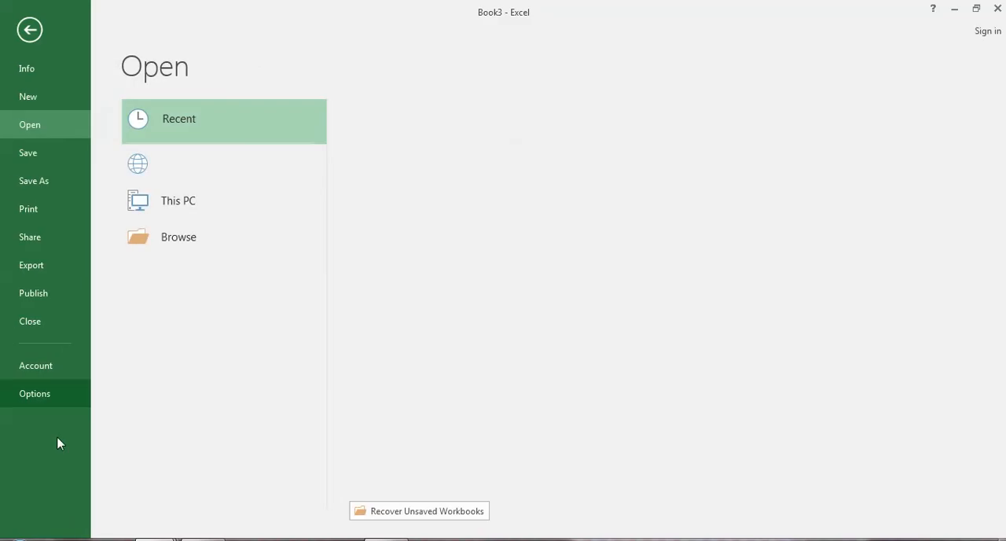
click(55, 391)
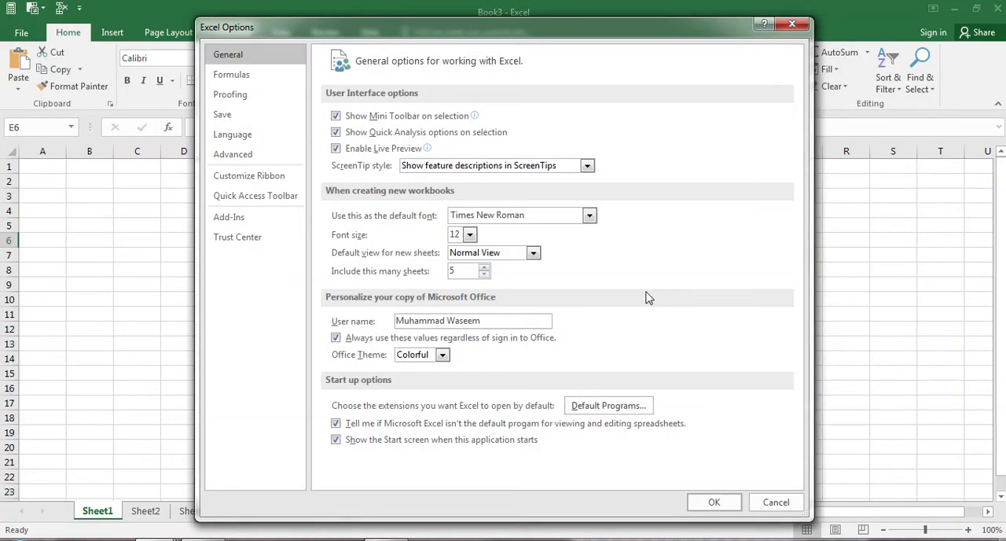
click(238, 196)
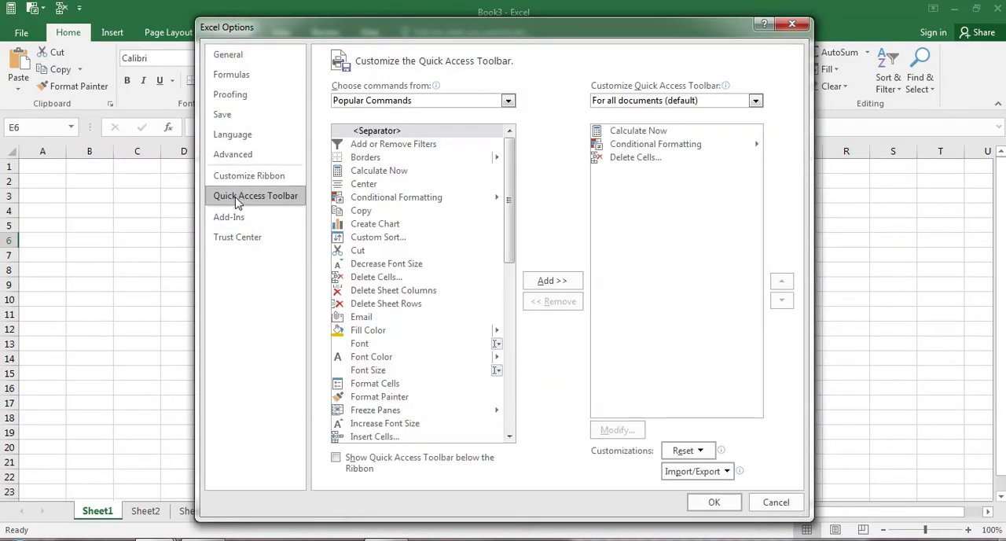
click(643, 158)
click(579, 302)
click(651, 147)
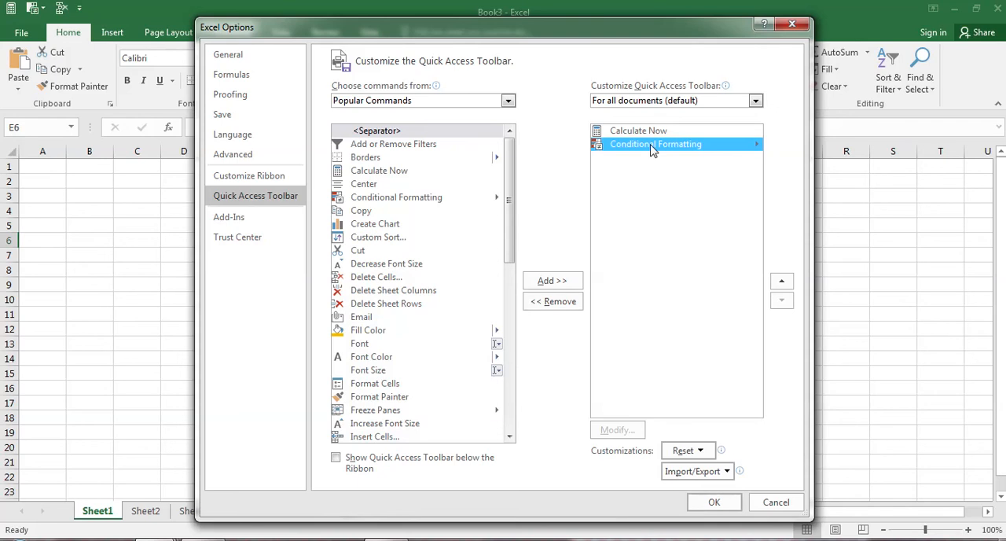
click(554, 309)
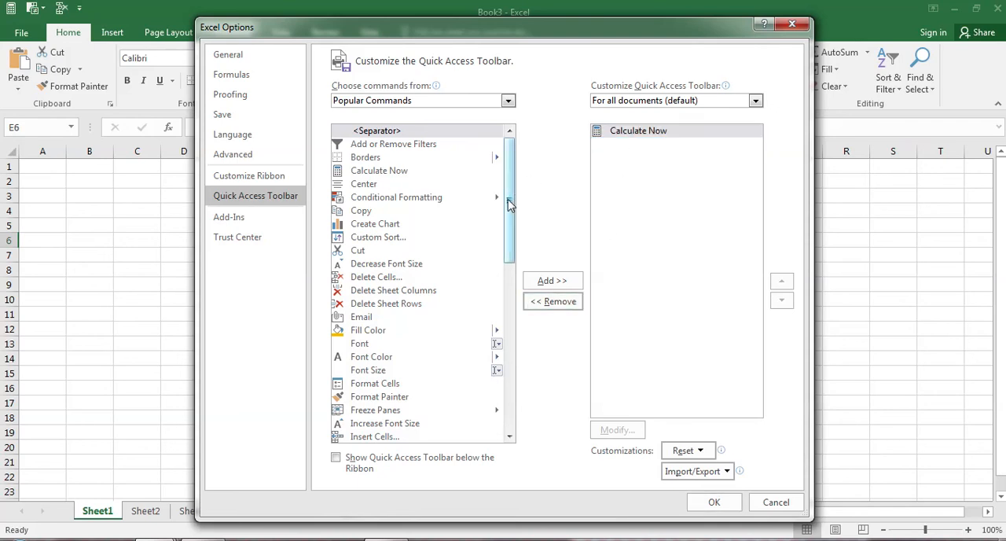
Step: Add Undo and Redo to the Quick Access Toolbar, apply the changes and select cell H12
drag(509, 204, 505, 414)
click(364, 410)
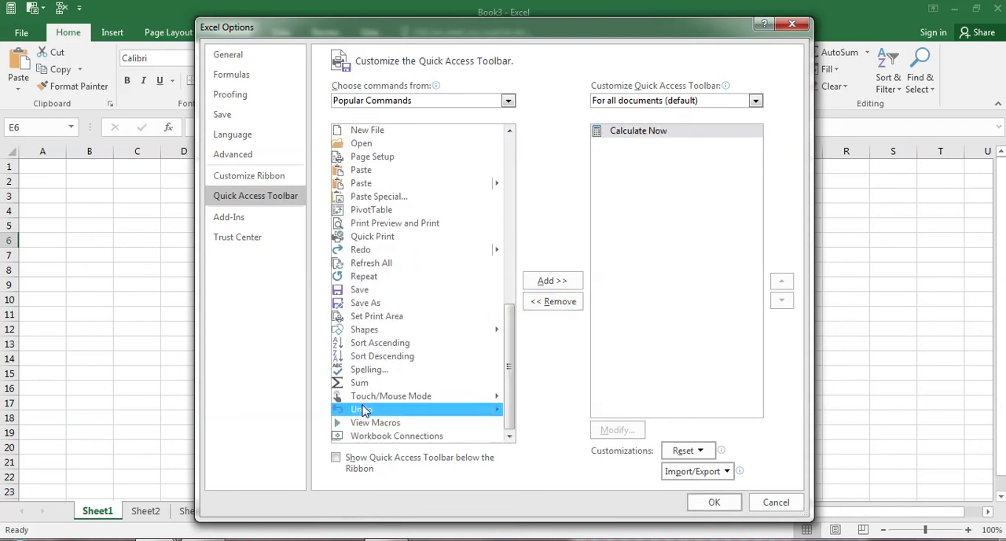
click(552, 281)
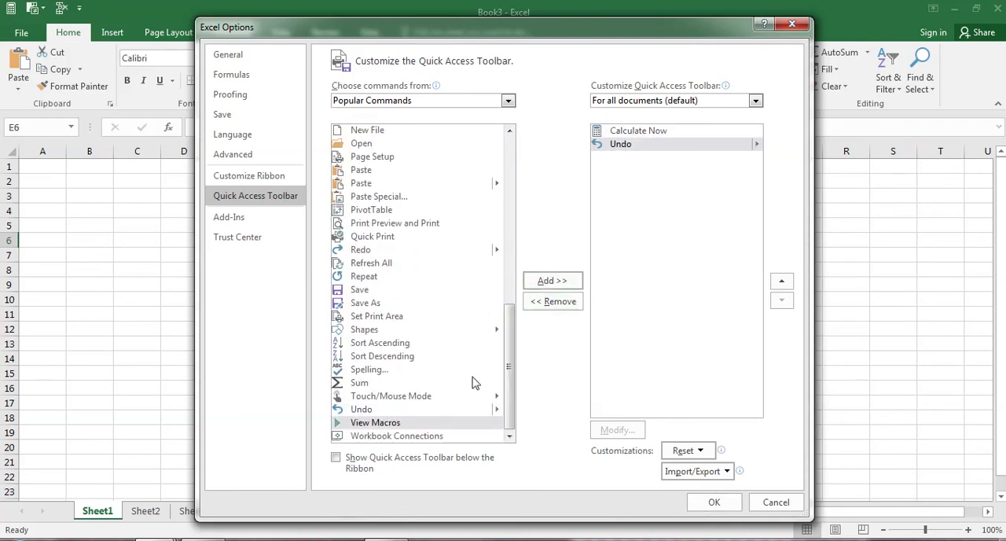
click(376, 251)
click(551, 281)
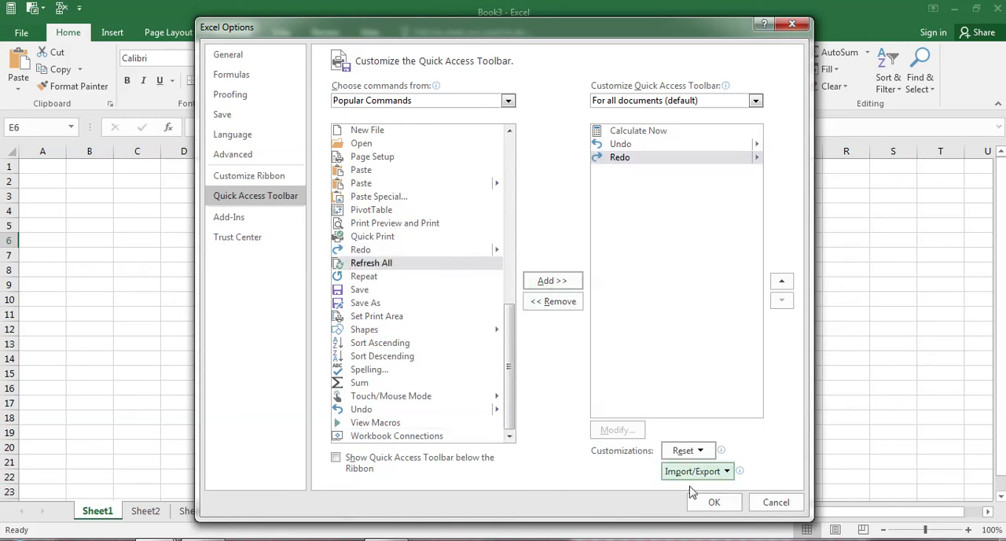
click(713, 502)
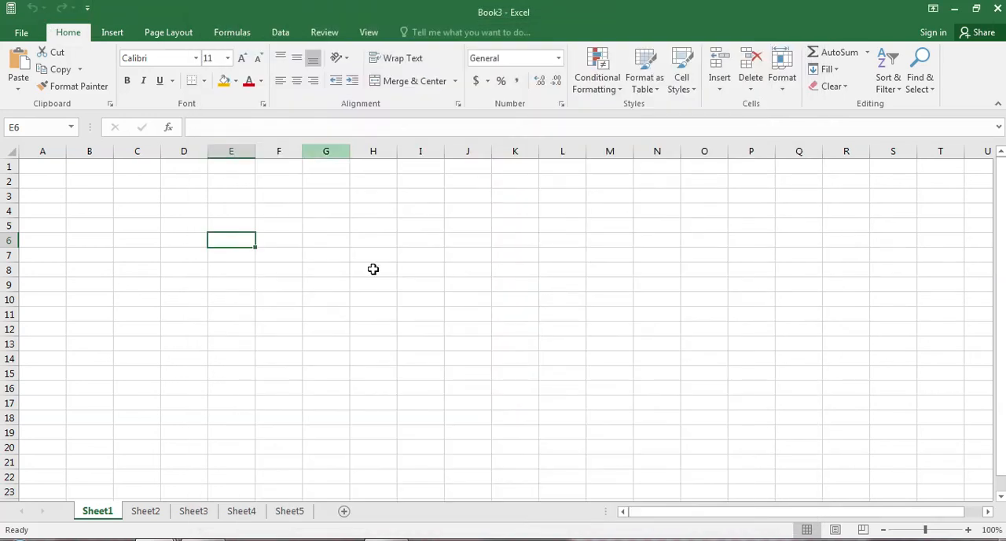
click(383, 329)
Step: Reopen the Excel options and review the Quick Access Toolbar page and the list of available add-ins
click(21, 33)
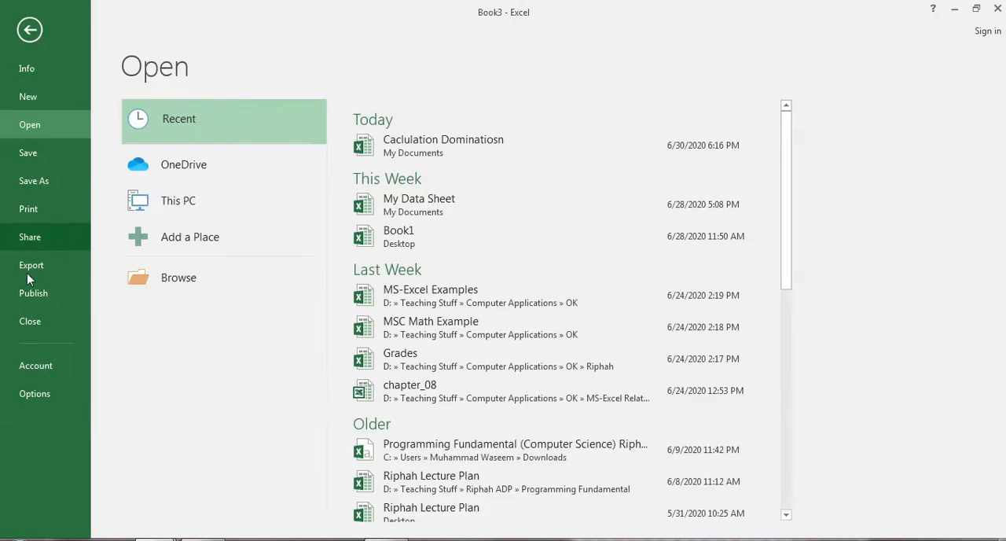
click(34, 393)
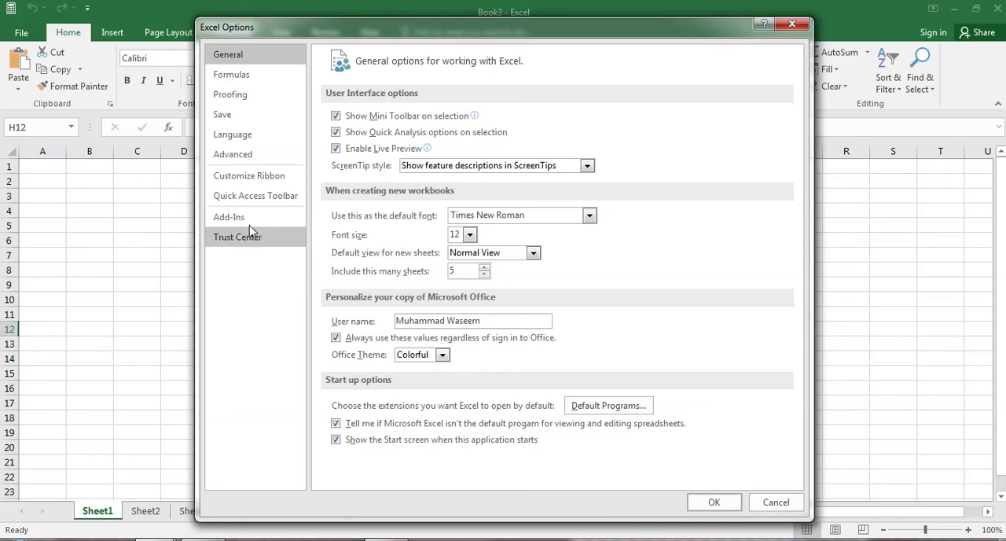
click(235, 197)
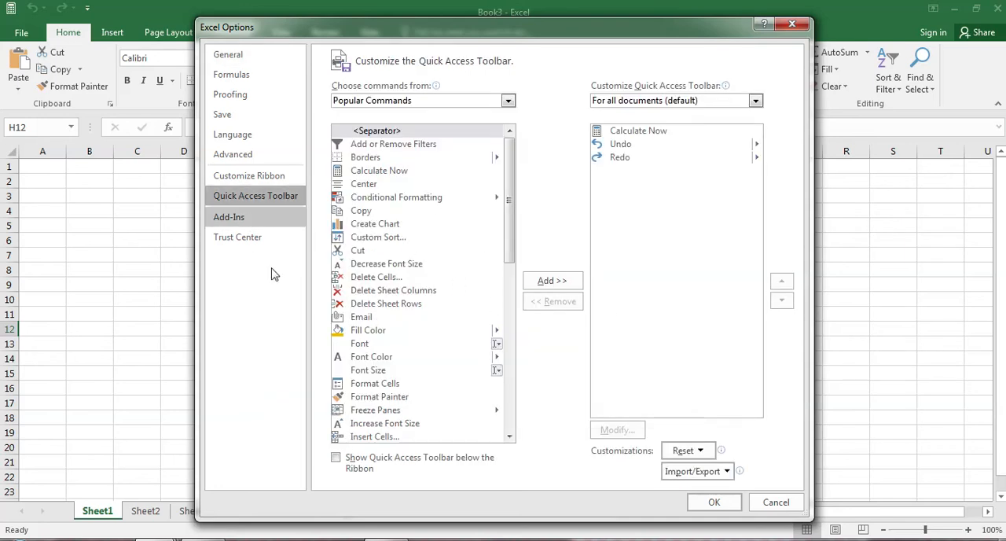
click(250, 221)
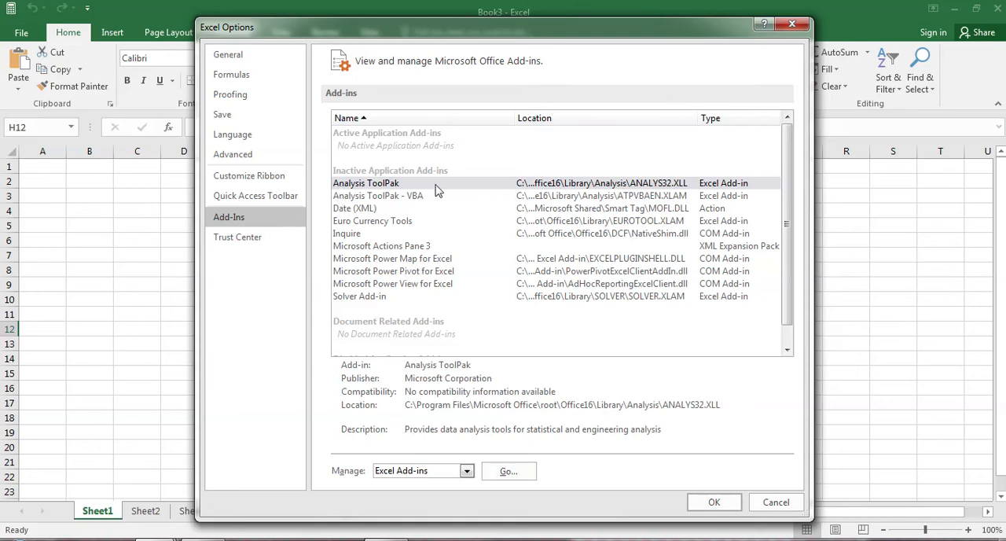
scroll(621, 301, down, 1)
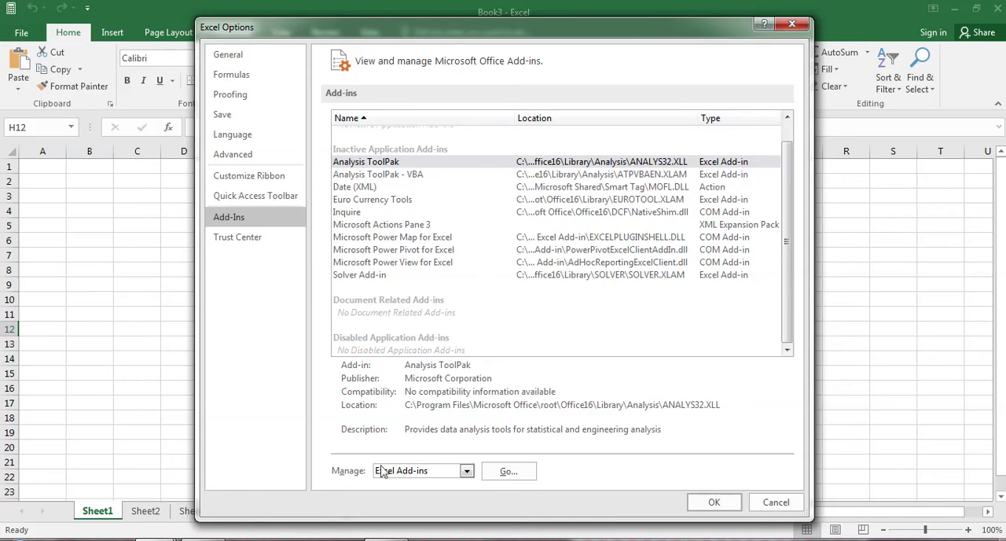
Step: Switch the managed add-in type to Actions and on to Disabled Items, view the disabled items and close their list
click(467, 470)
click(464, 427)
click(467, 470)
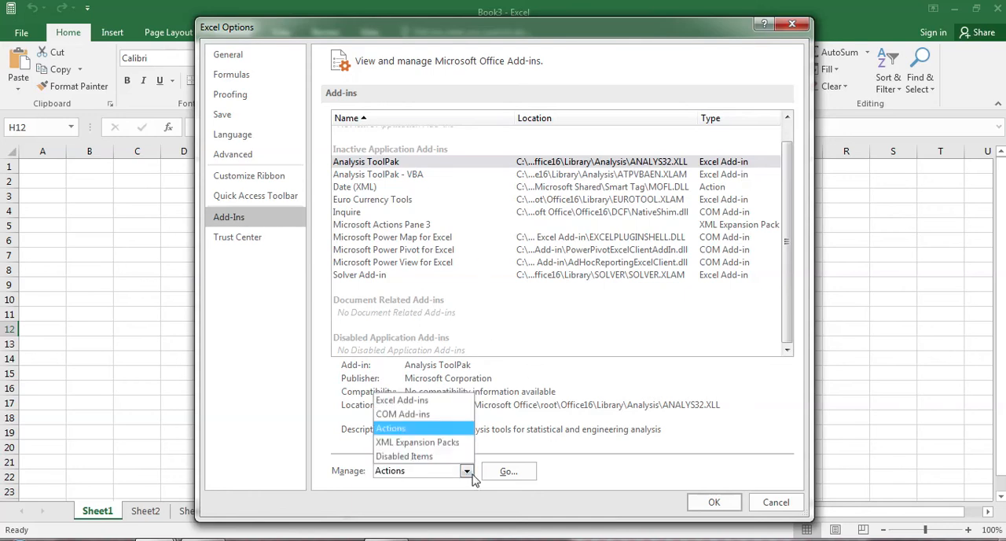
click(431, 457)
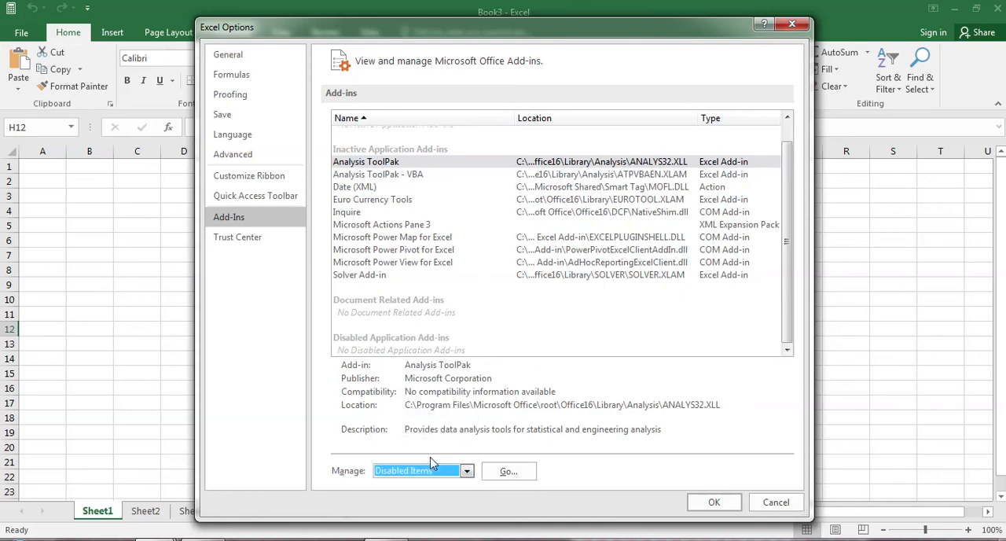
click(491, 475)
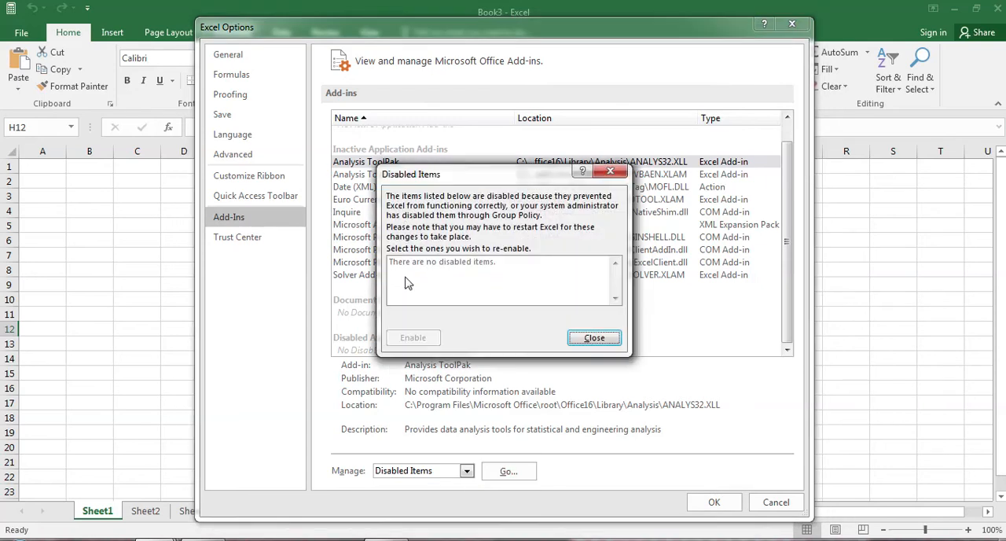
click(581, 340)
Step: Choose COM Add-ins as the type to manage, view the available COM add-ins and cancel without changes
click(466, 471)
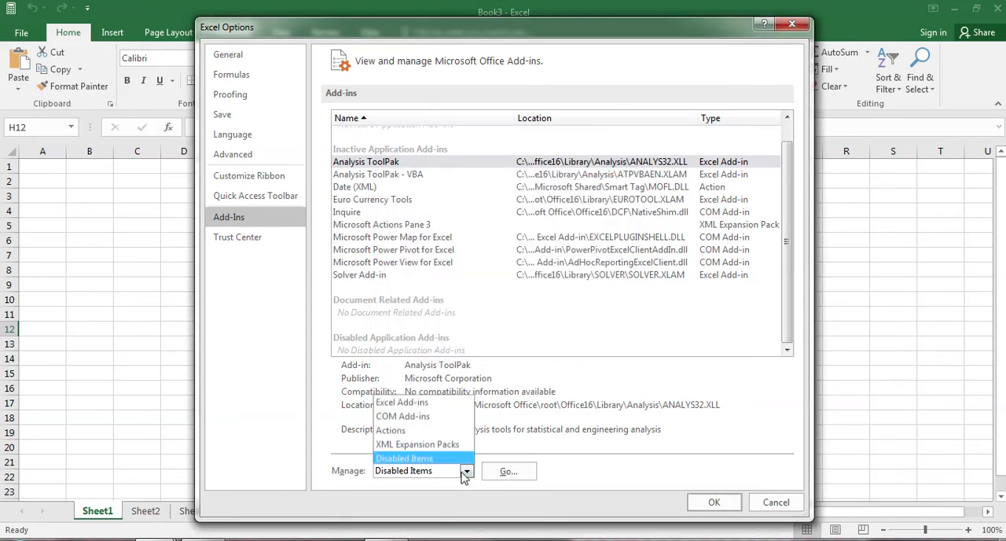
click(436, 413)
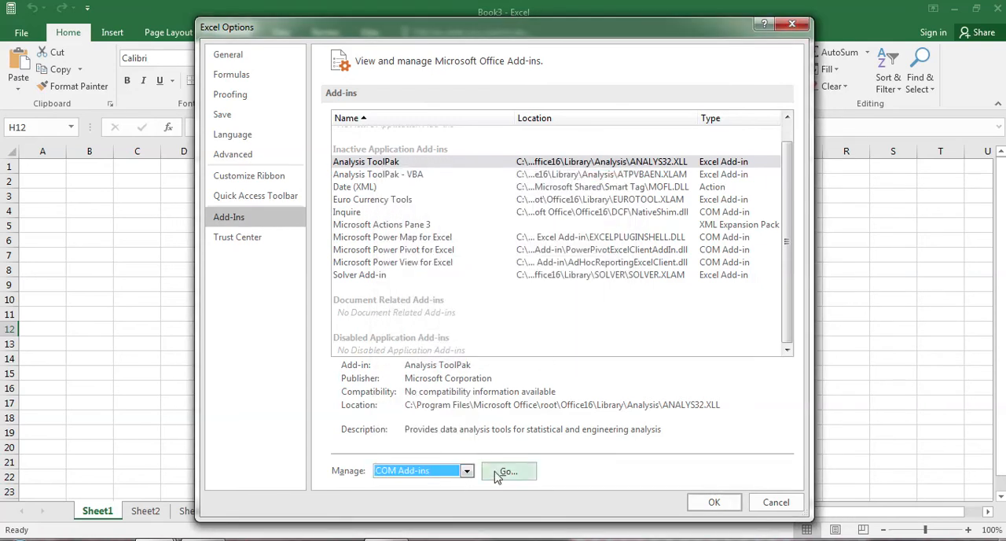
click(503, 471)
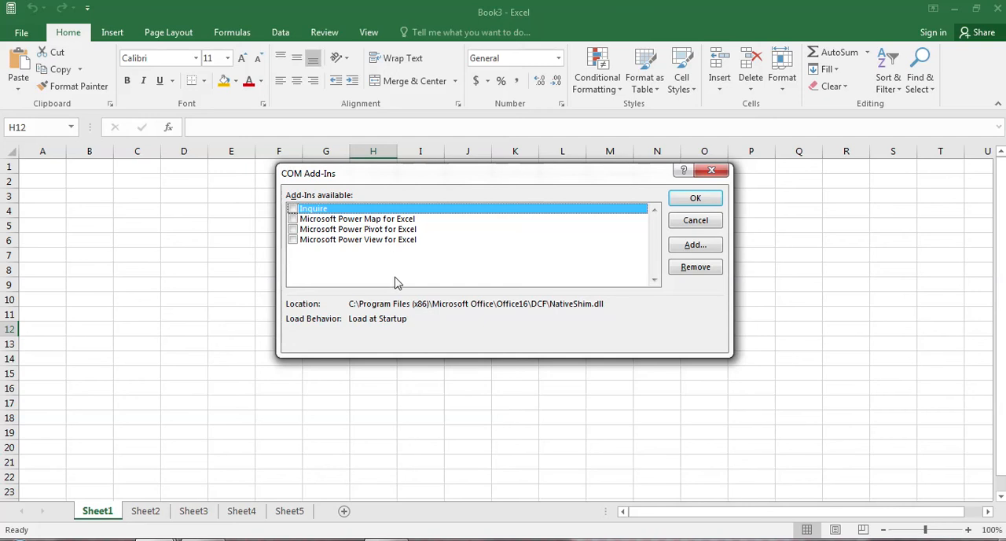
click(691, 223)
Step: Reopen the Excel options, view the Trust Center page and close the options without changes
click(22, 33)
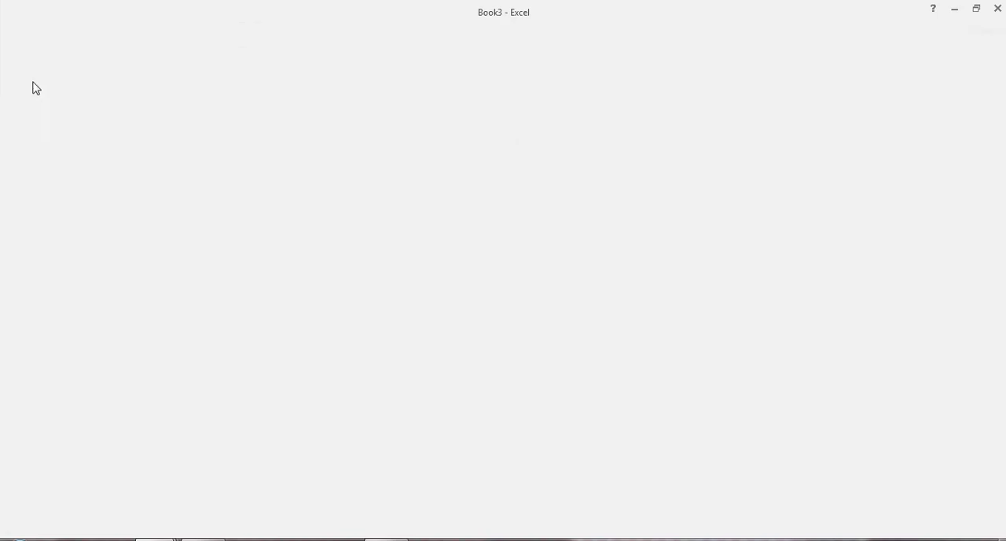
click(36, 393)
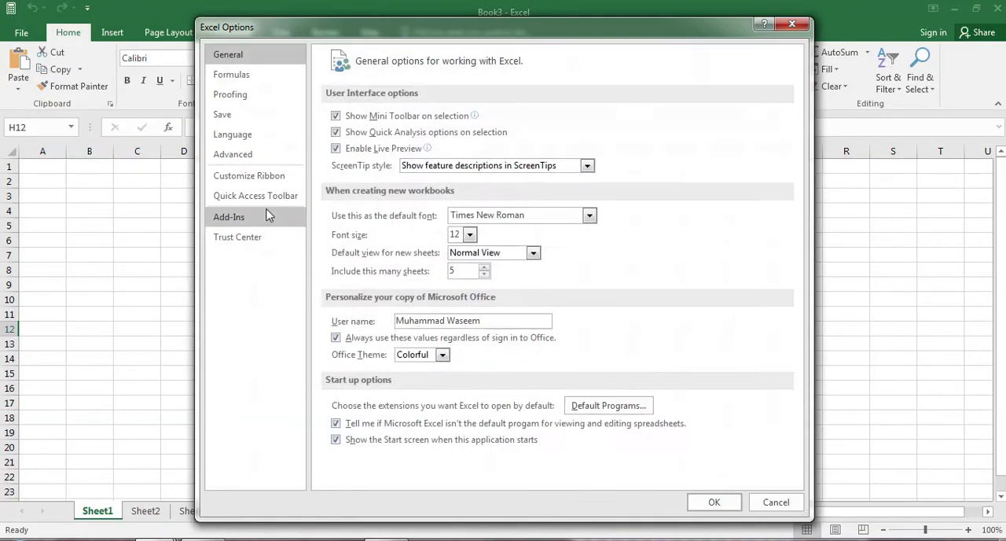
click(253, 237)
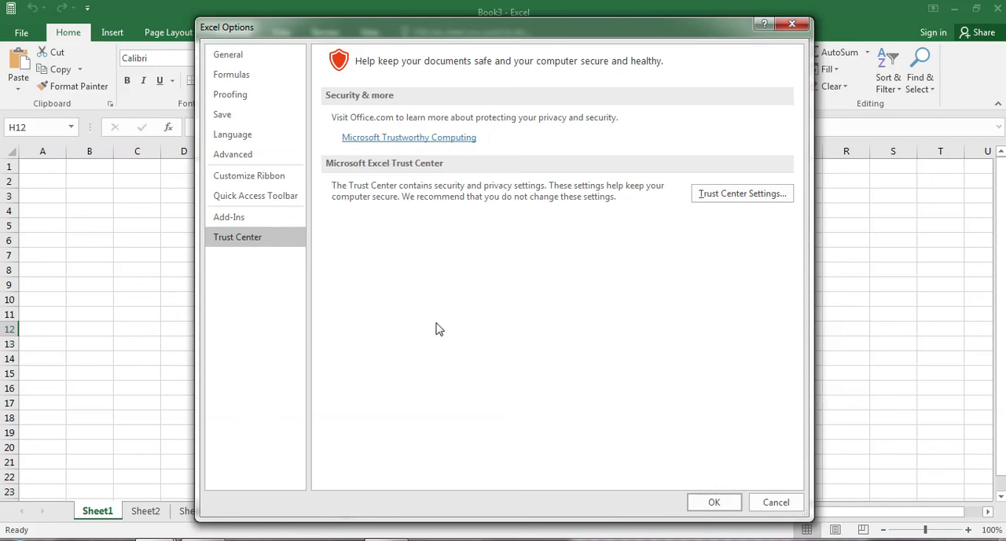
click(764, 503)
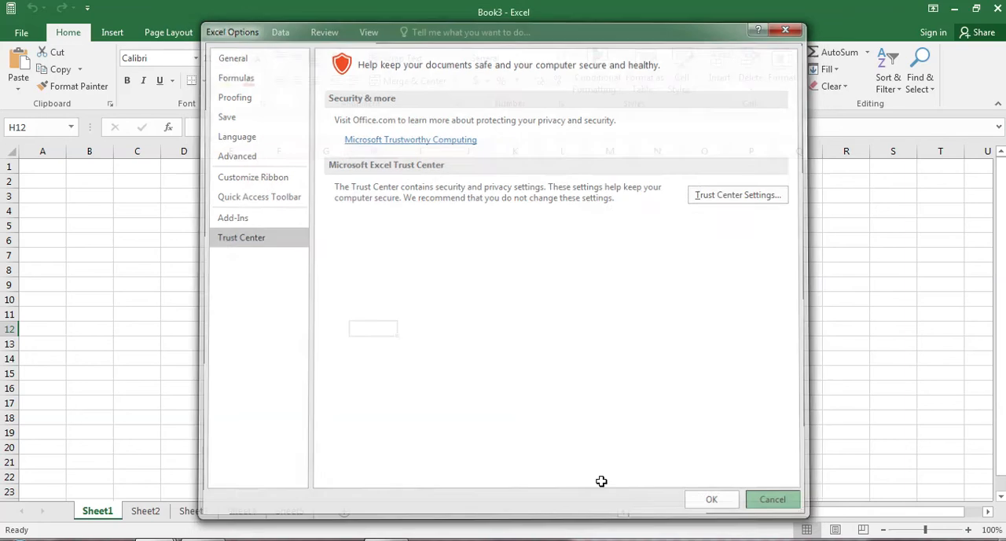
Step: Examine the file extensions Excel opens by default from the general Excel options, and close the options without changes
click(21, 32)
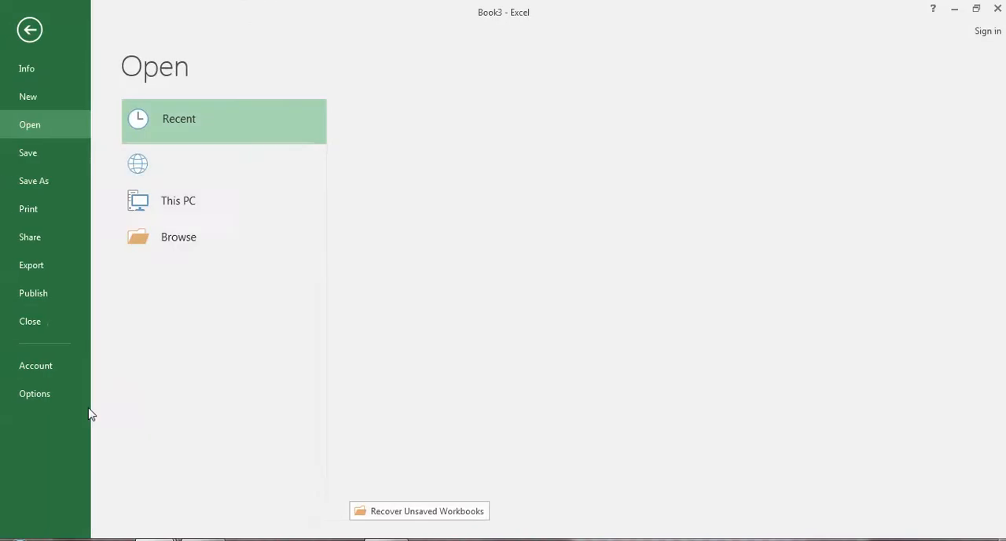
click(42, 397)
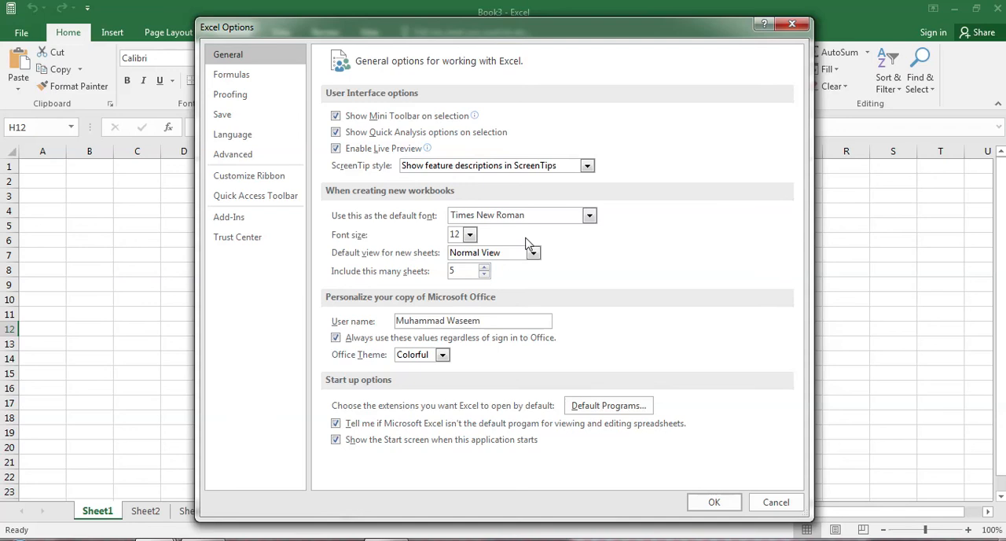
click(641, 408)
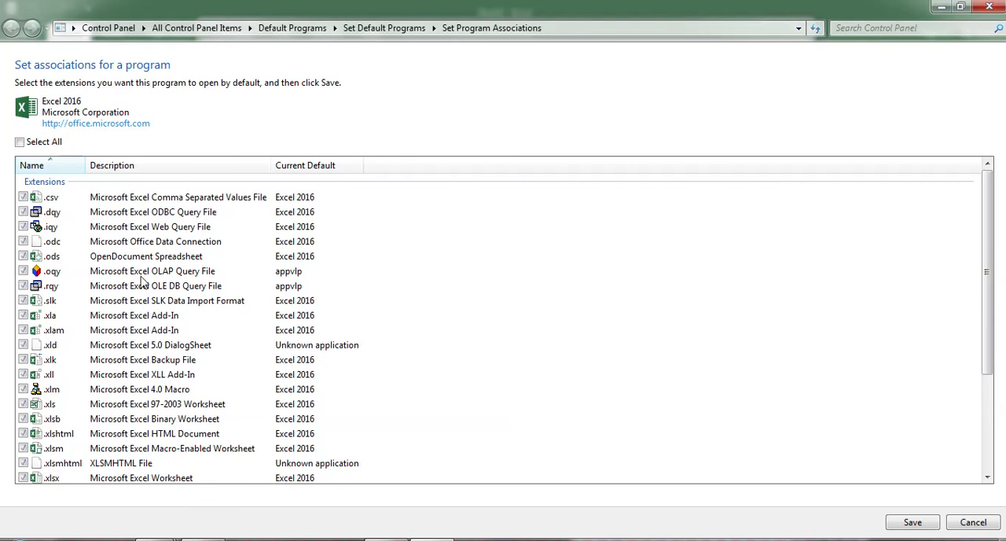
scroll(141, 314, down, 4)
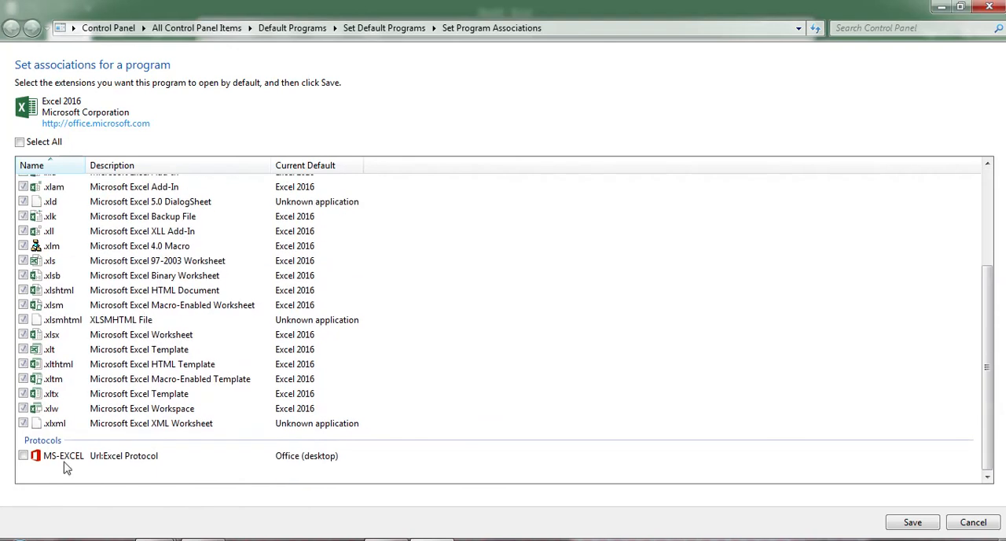
scroll(158, 376, up, 4)
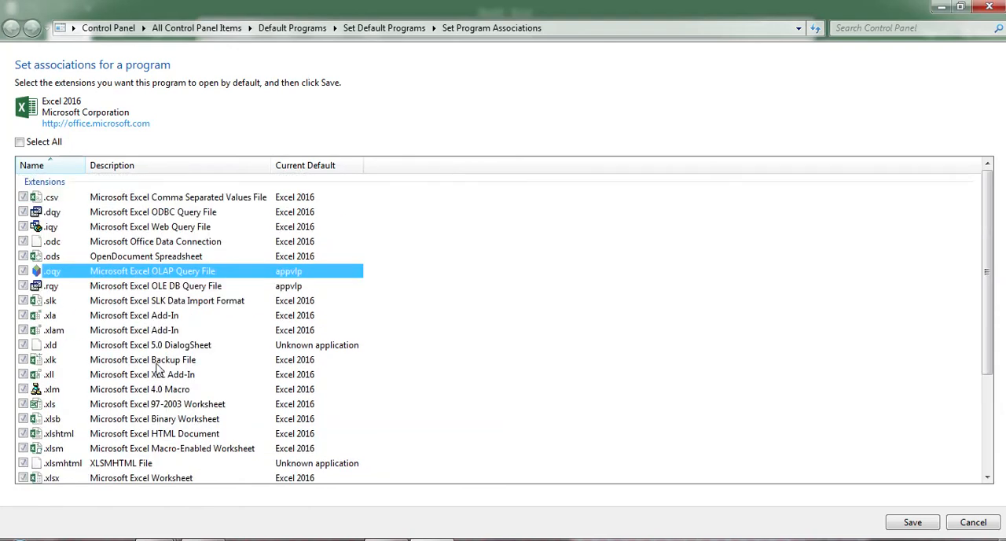
scroll(83, 318, down, 3)
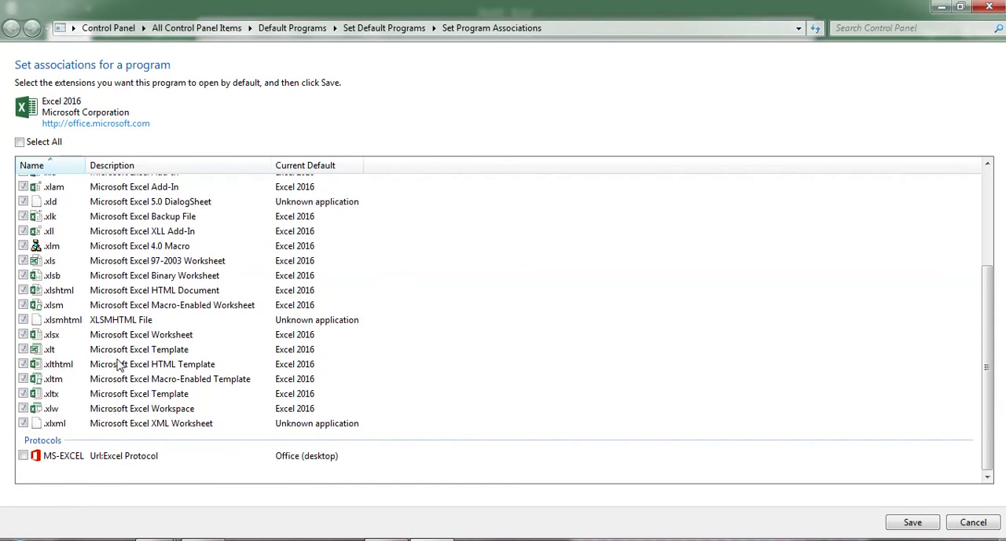
click(989, 7)
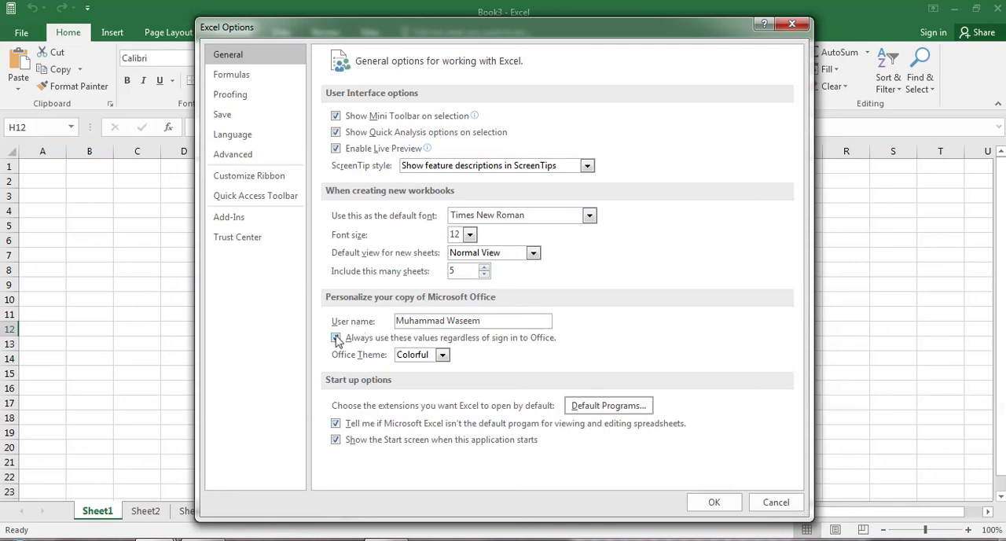
click(766, 501)
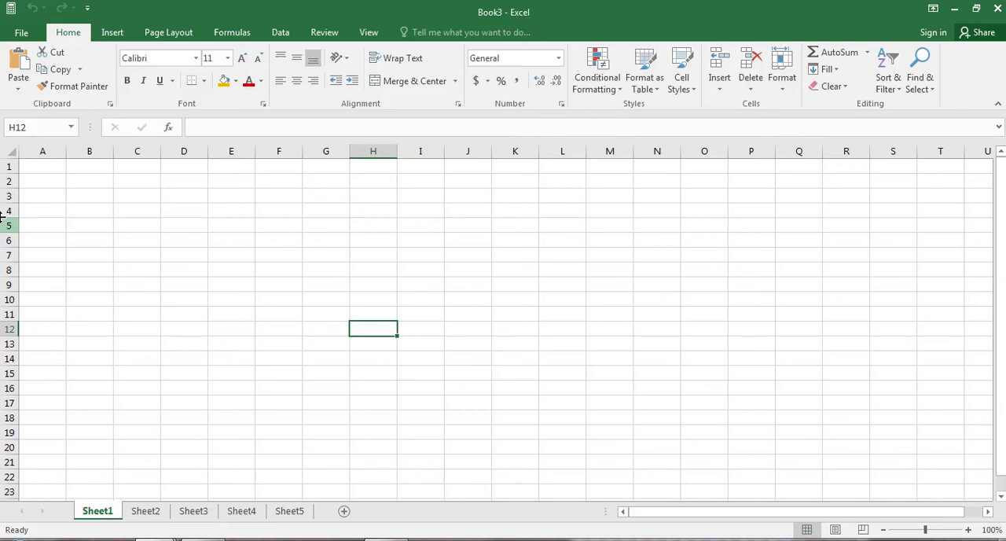
Step: View the workbook's Save As, Share and Export pages
click(24, 32)
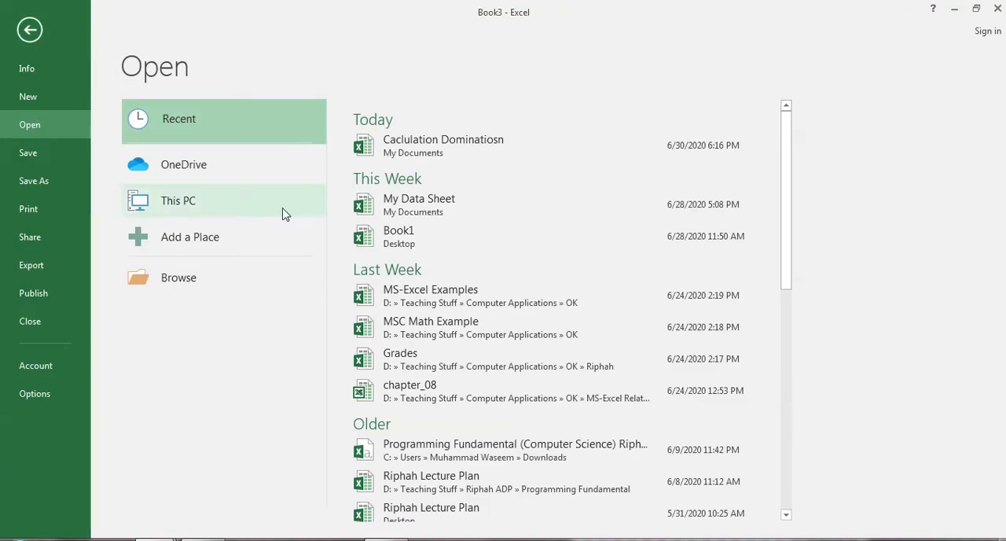
click(31, 183)
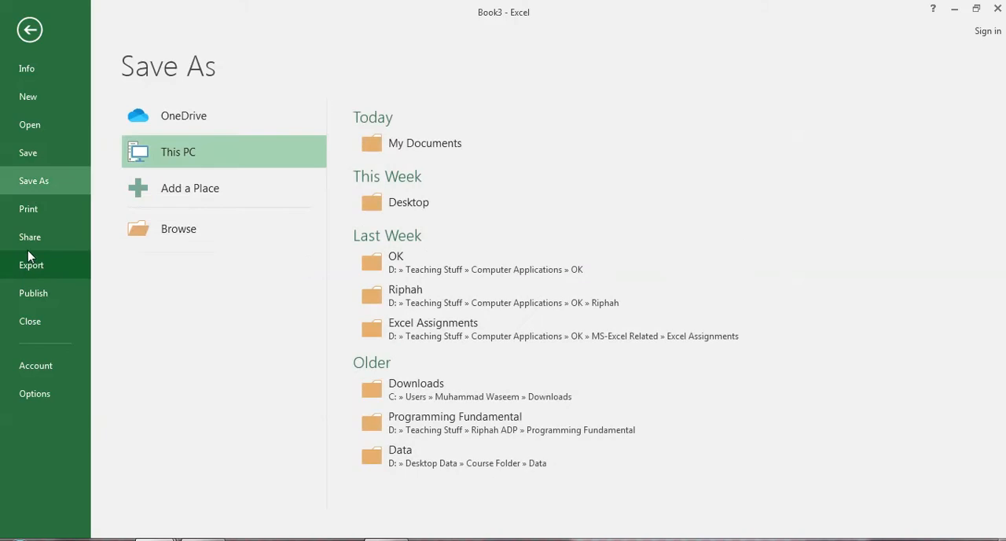
click(30, 244)
click(32, 265)
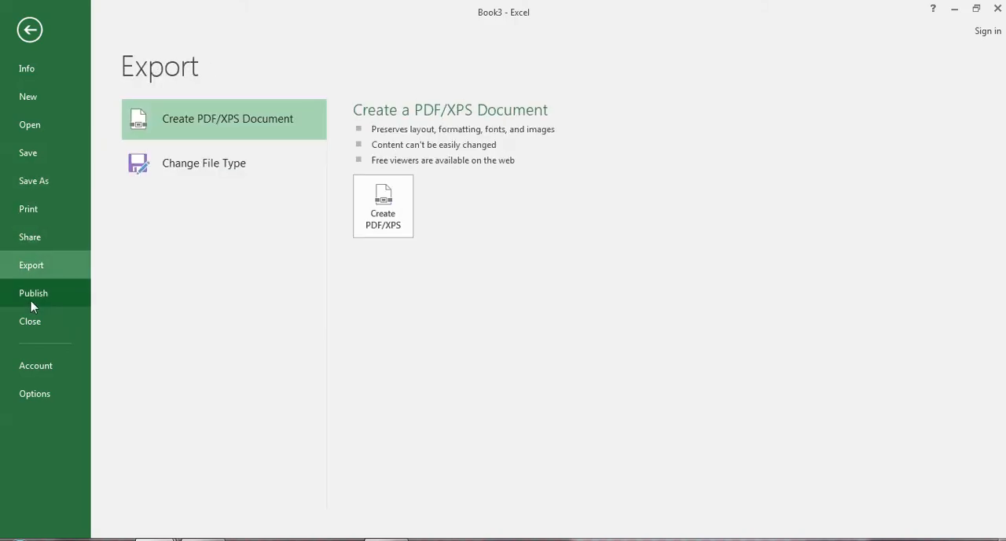
Step: Encrypt the Book3 workbook by entering and confirming a password required to open it
click(31, 69)
click(191, 140)
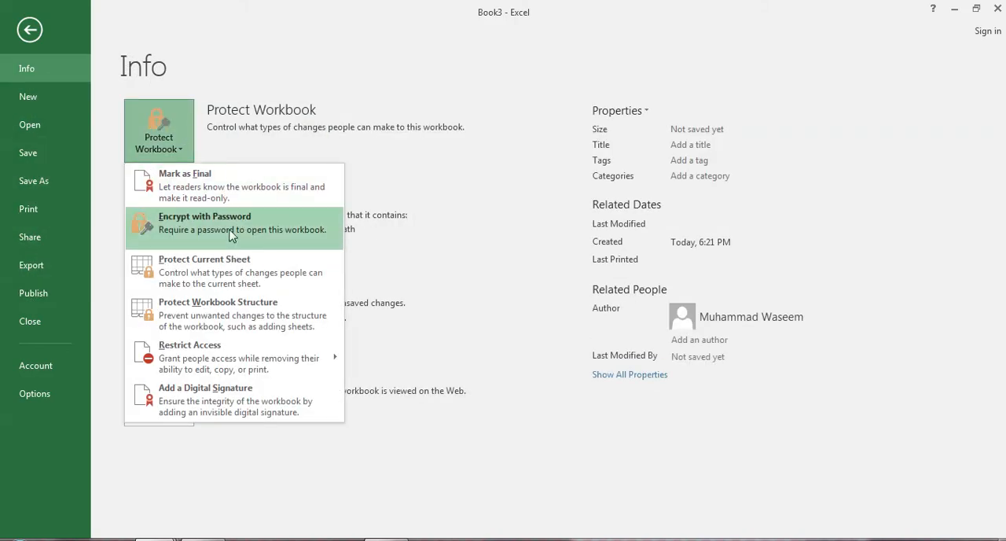
click(232, 230)
text(123)
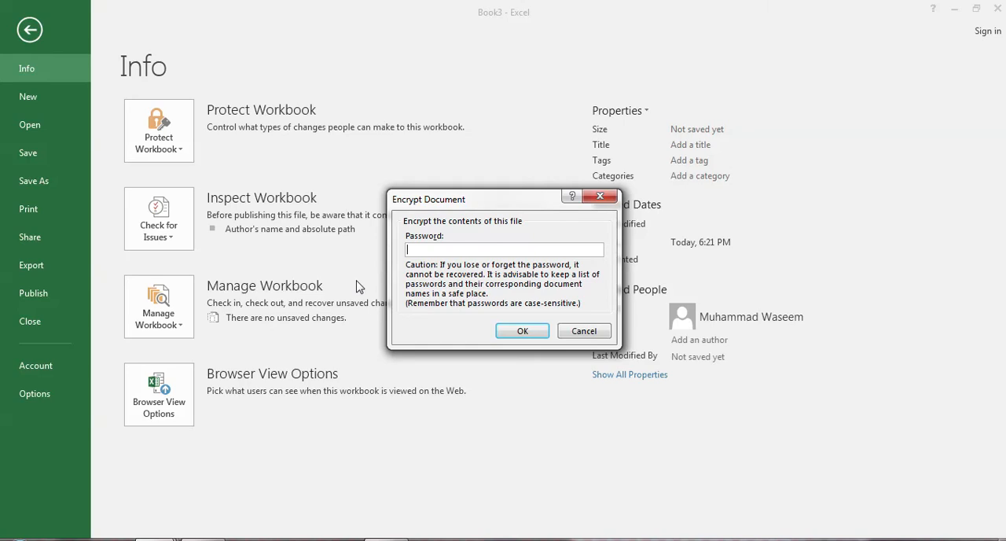
key(Return)
text(123)
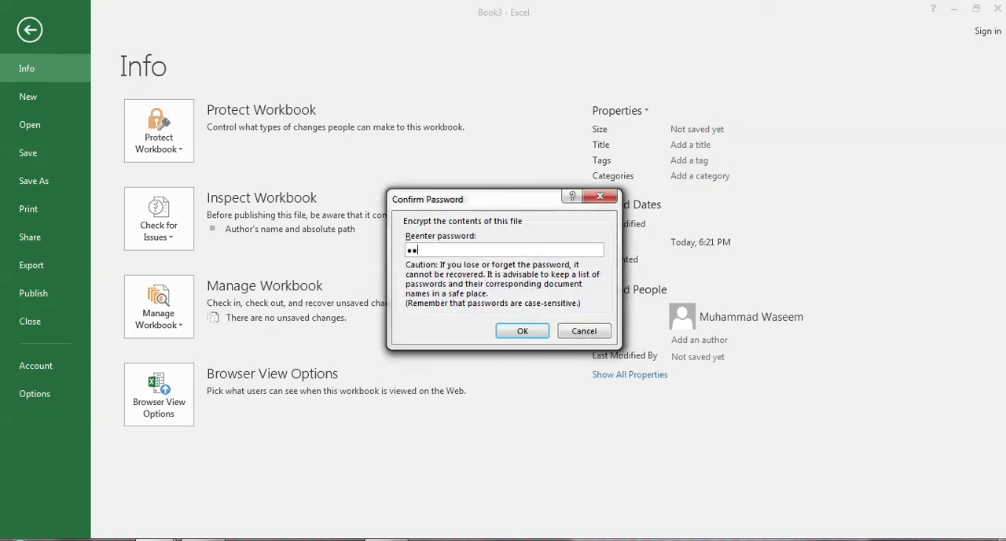
key(Return)
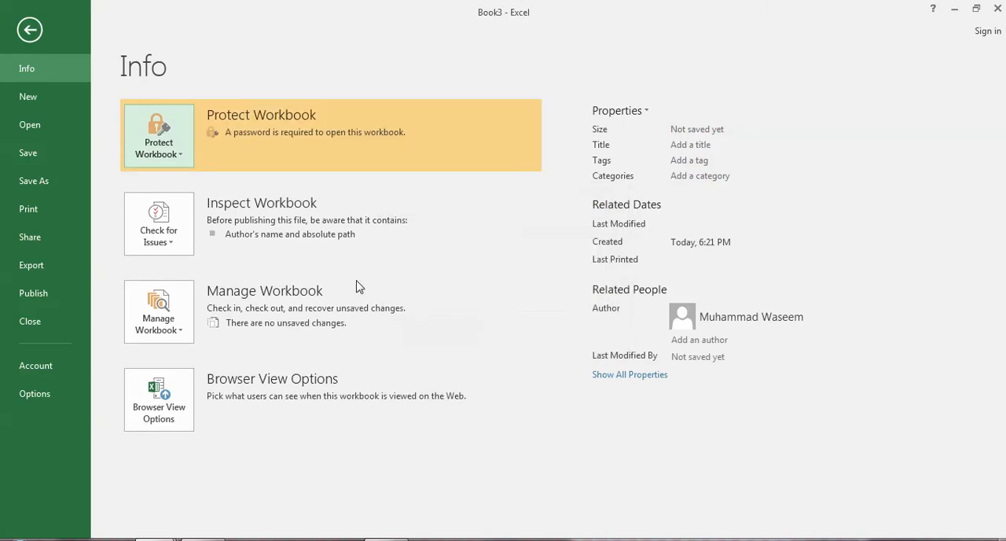
Step: Create a new blank workbook and switch back to the Book3 workbook
click(30, 29)
key(ctrl+n)
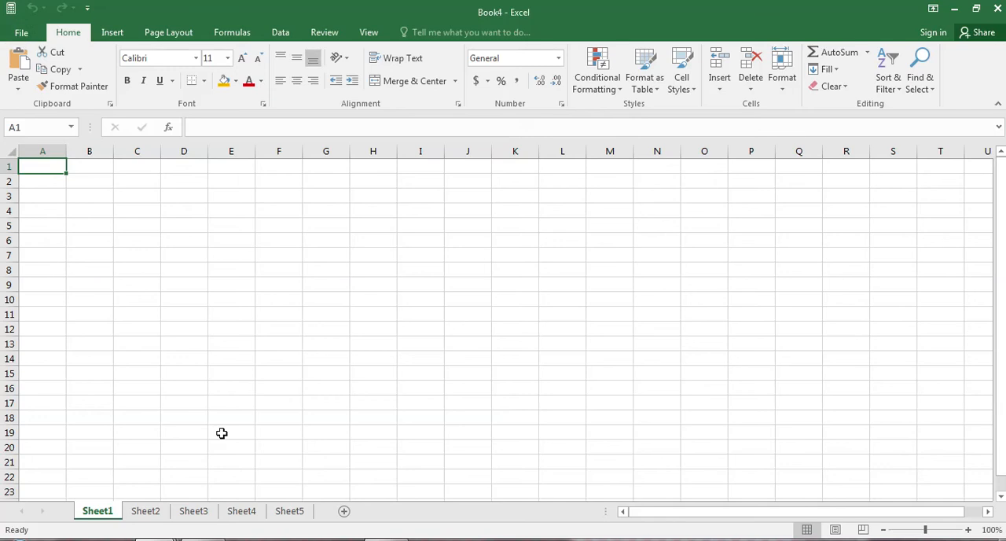
click(244, 486)
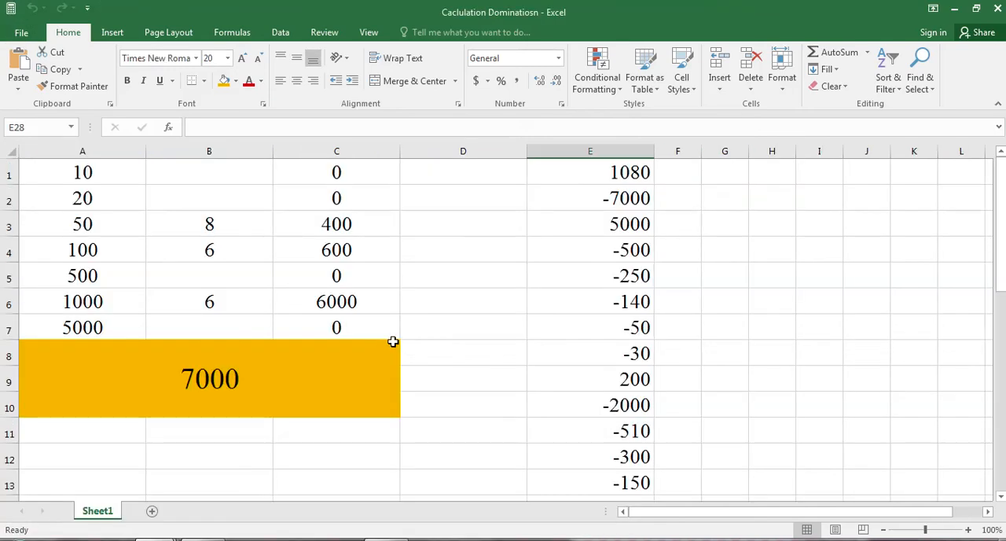
mouse_move(530, 487)
click(440, 479)
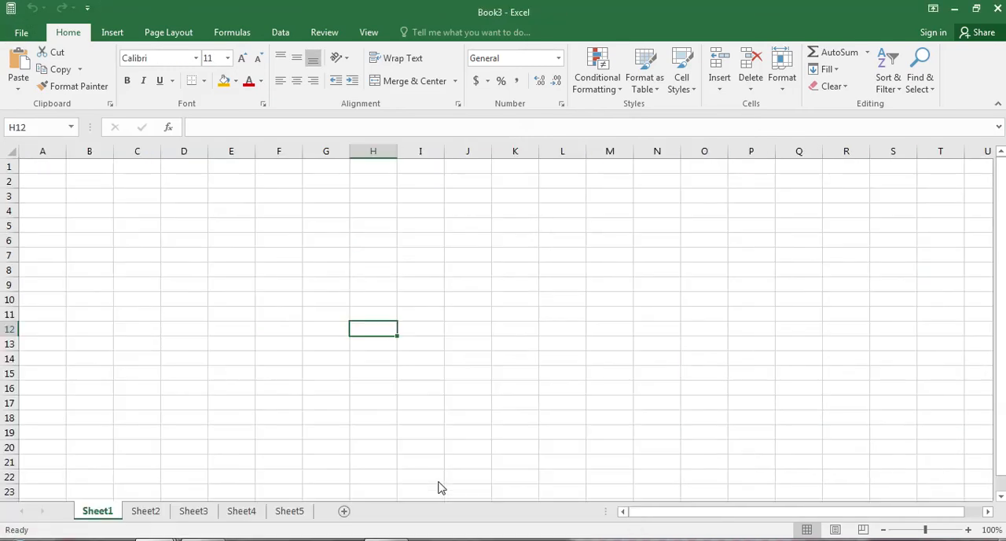
Step: Close the Book3 workbook without saving its changes and close the blank Book4 workbook
click(998, 8)
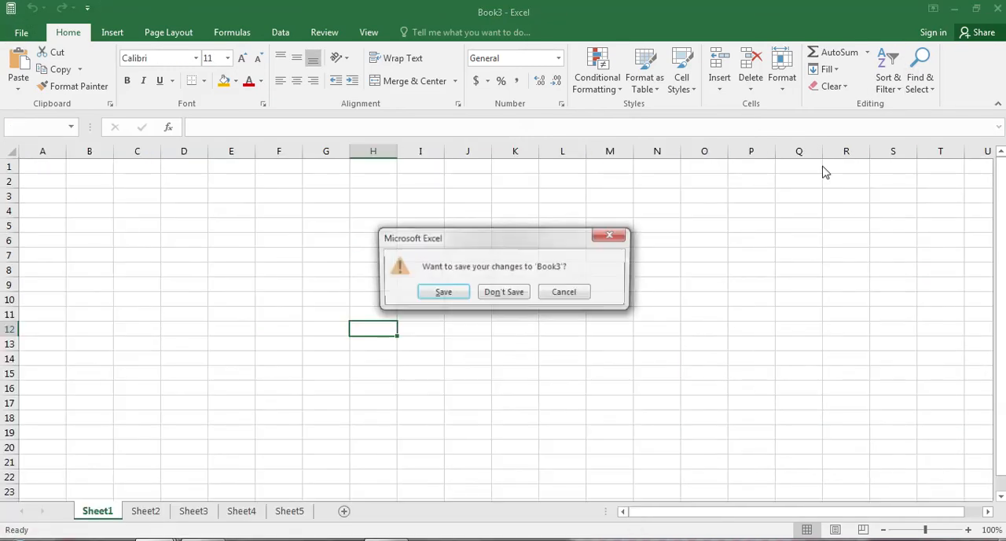
click(504, 292)
mouse_move(147, 535)
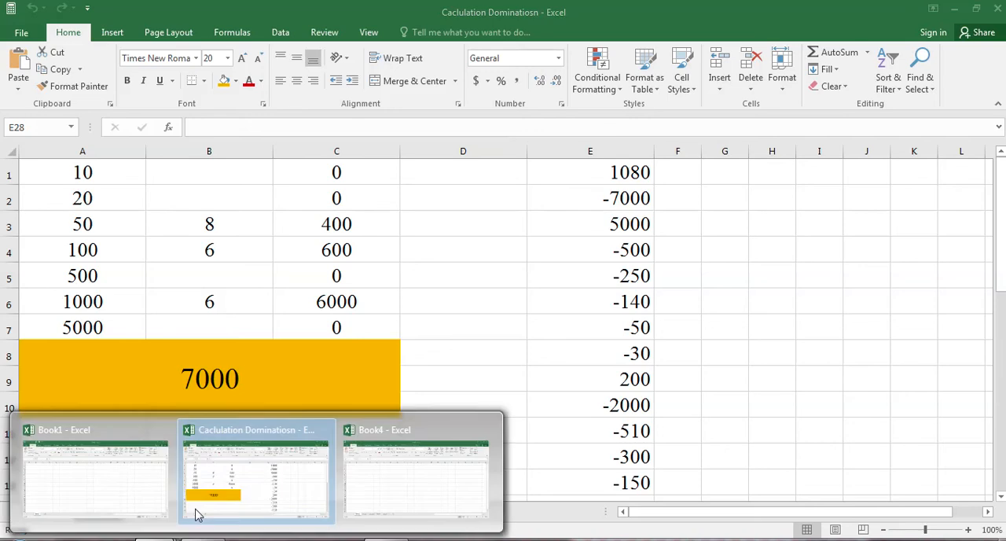
click(485, 430)
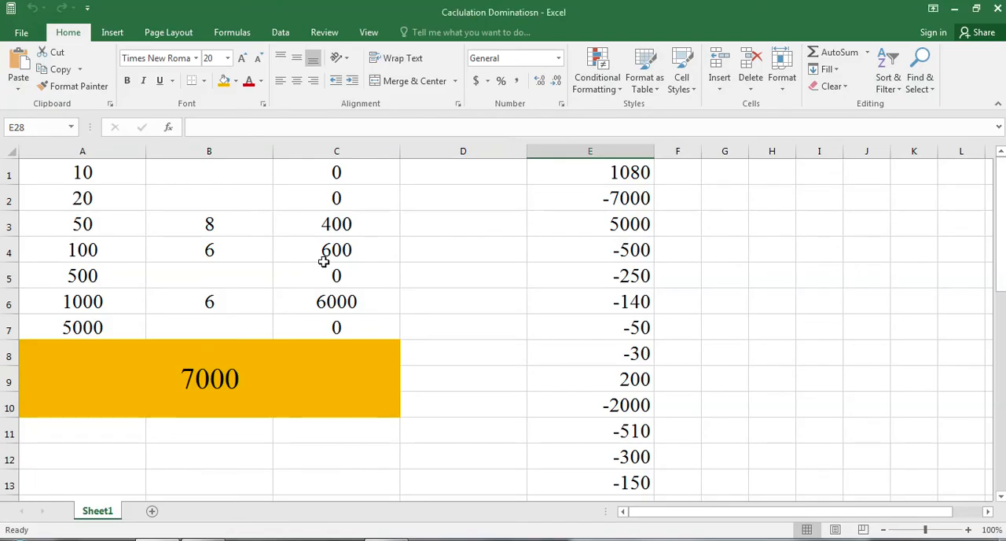
Step: Try to open the Book1 workbook stored on the Desktop from the recent files
click(35, 33)
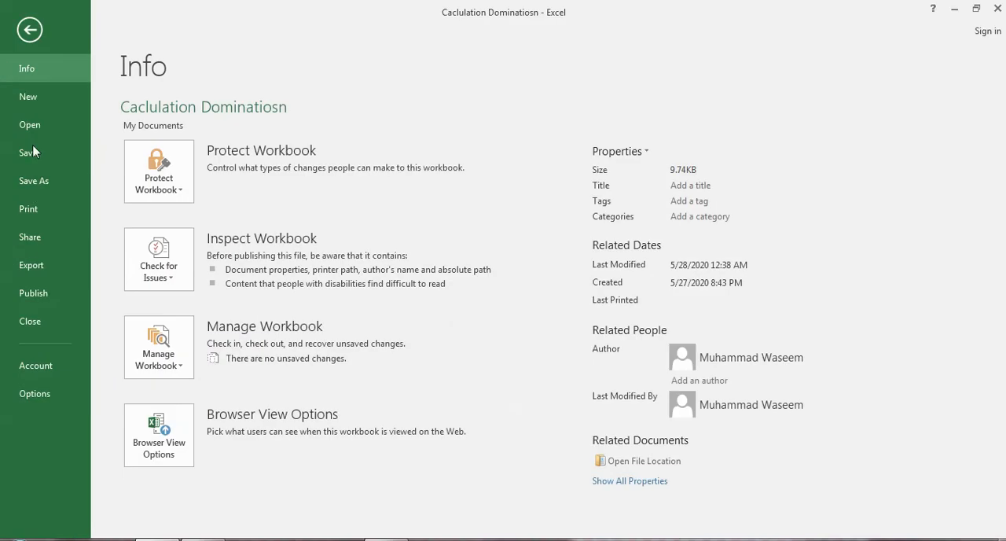
click(36, 126)
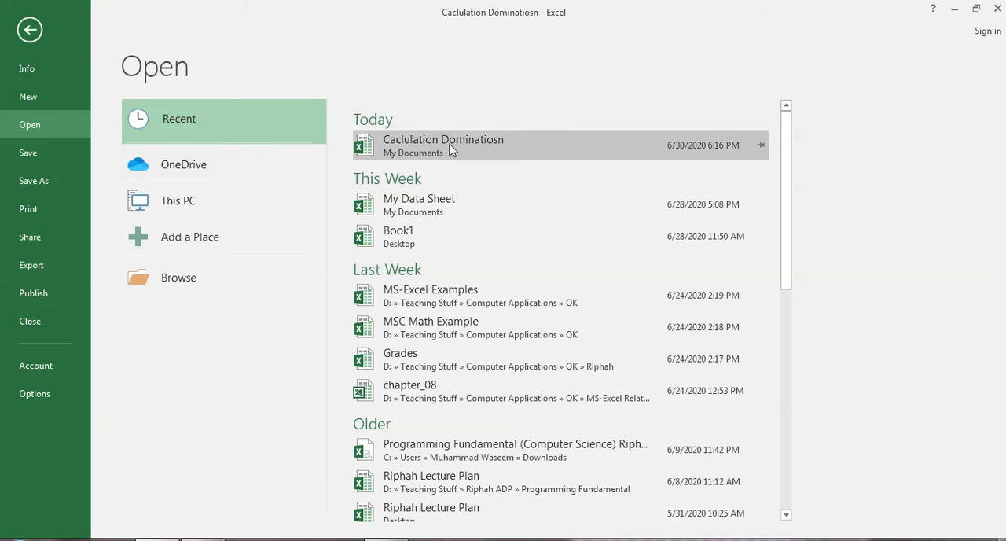
click(416, 232)
click(509, 316)
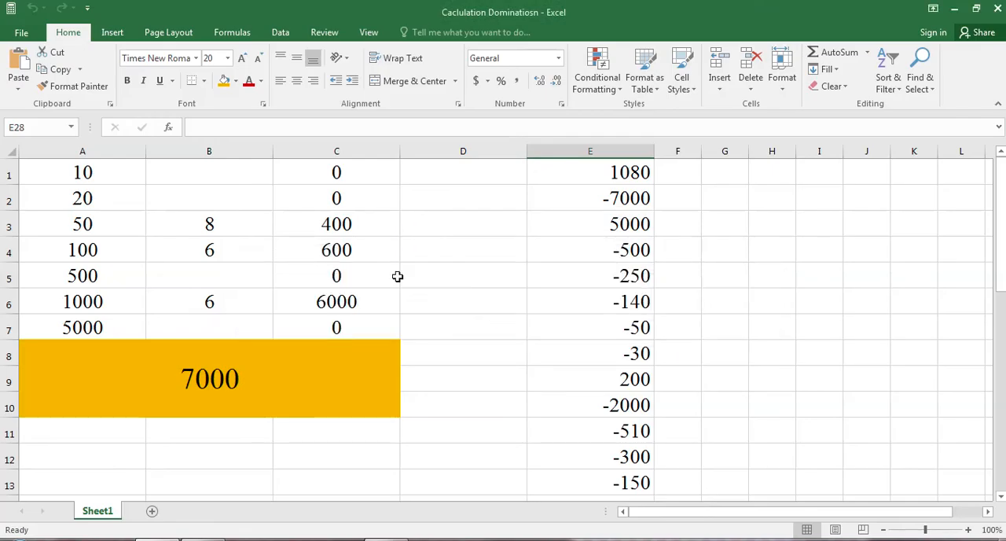
Step: Open the My Data Sheet workbook from the recent files
click(21, 33)
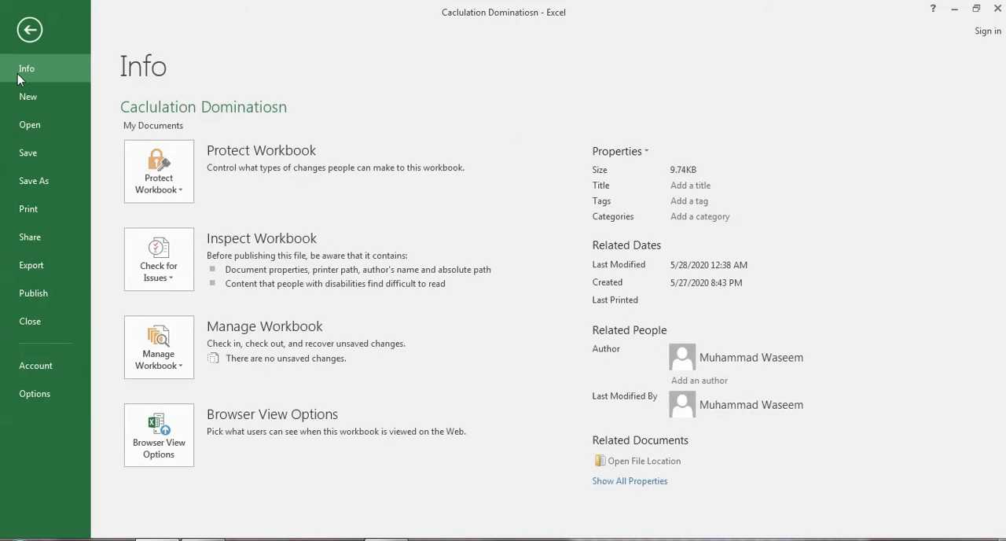
click(44, 133)
click(467, 206)
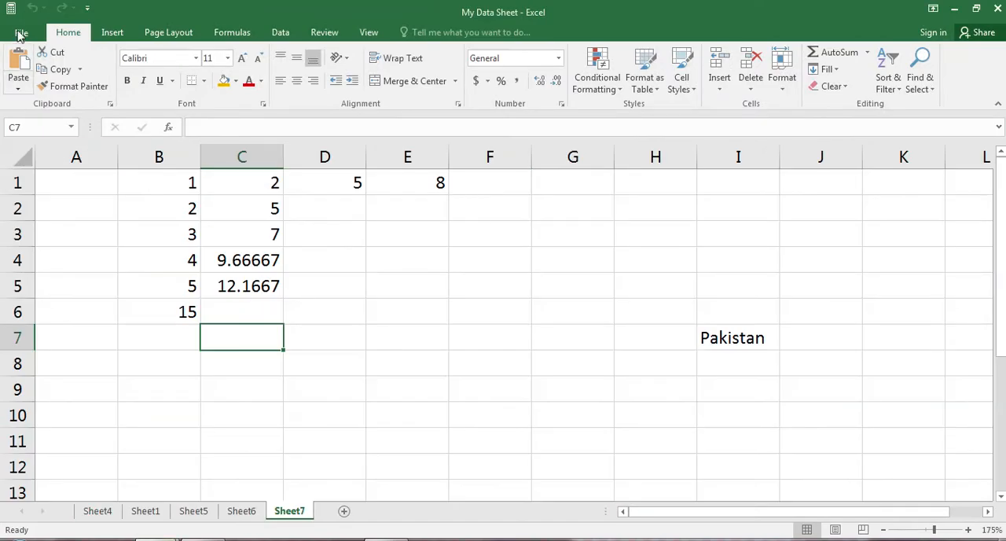
Step: Create a new blank workbook and save it to the Desktop as Book5 in Excel Workbook format
click(22, 32)
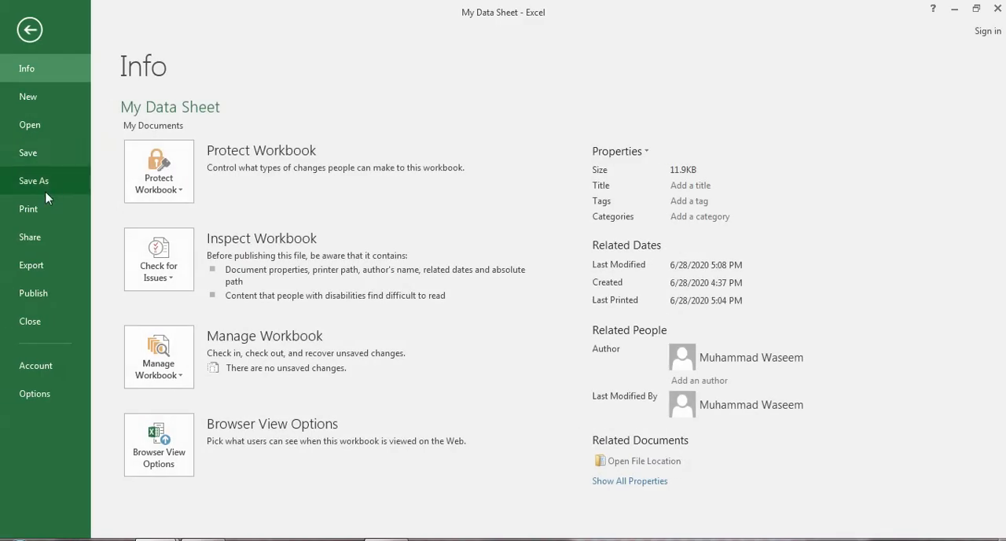
click(28, 96)
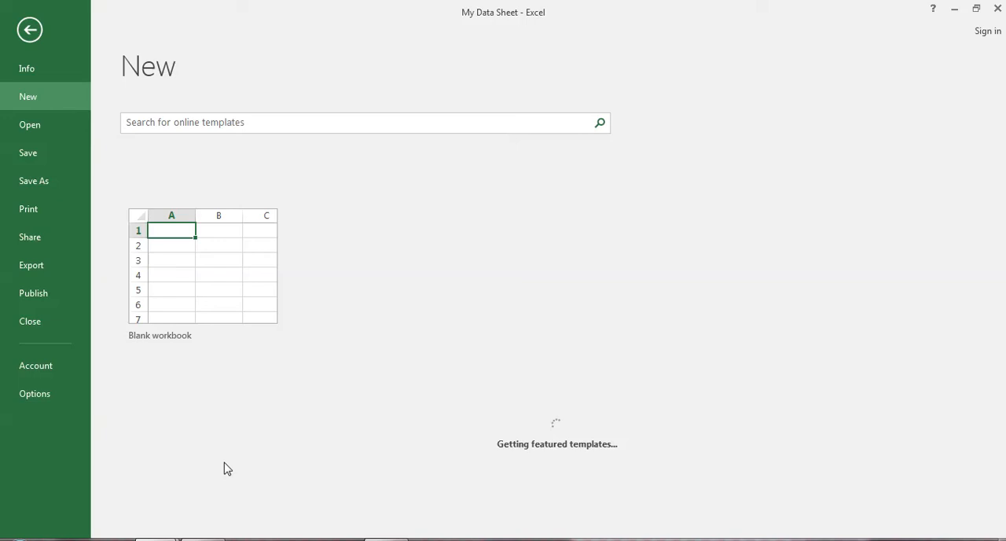
click(228, 291)
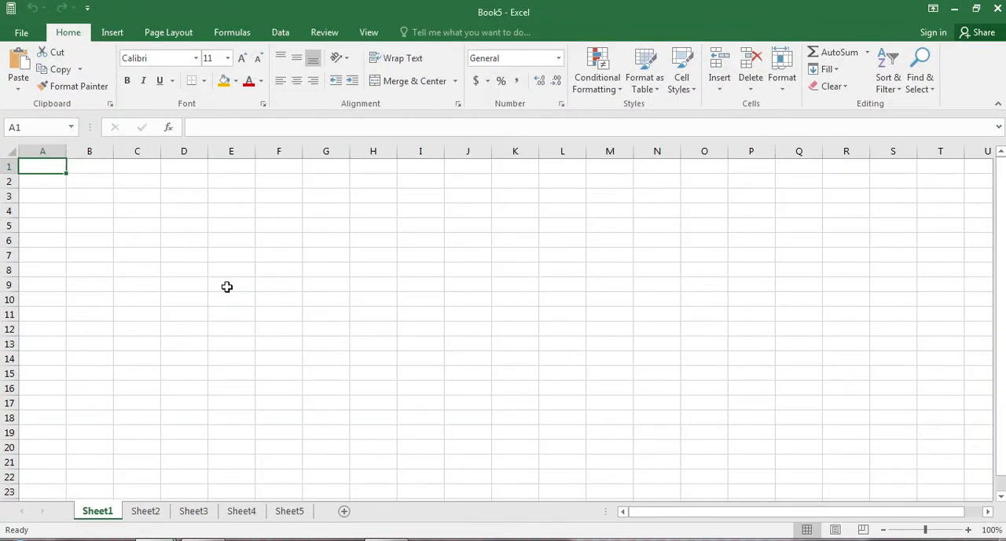
key(ctrl+s)
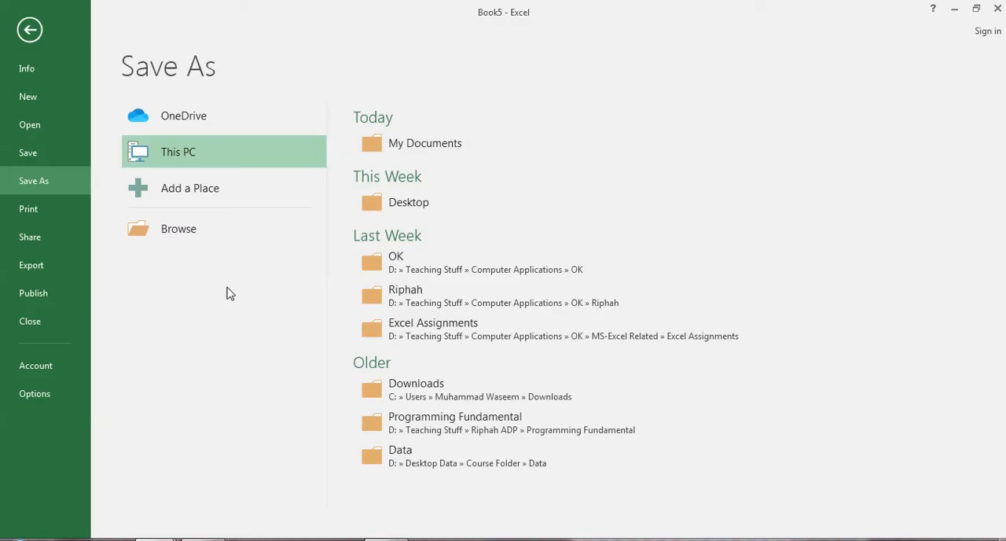
click(198, 238)
click(79, 112)
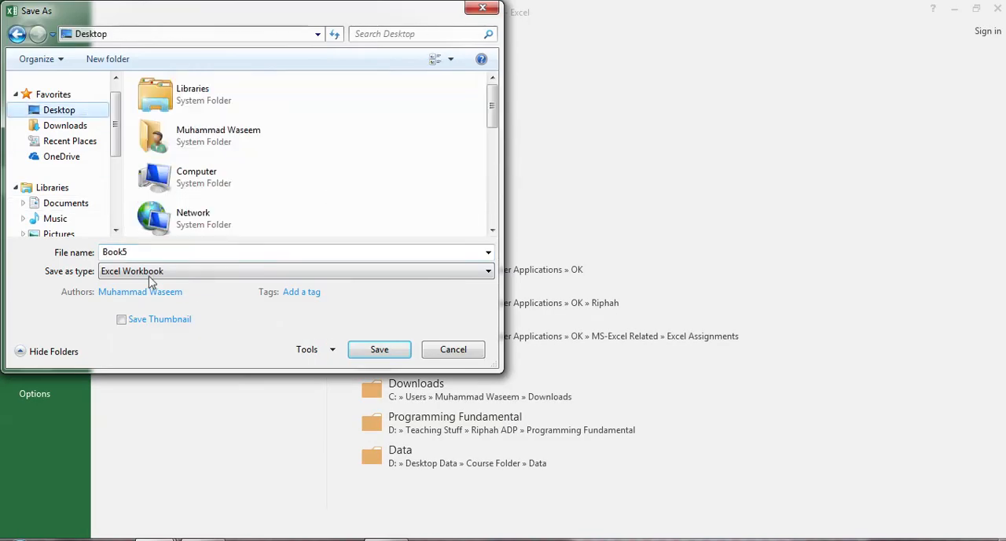
click(385, 358)
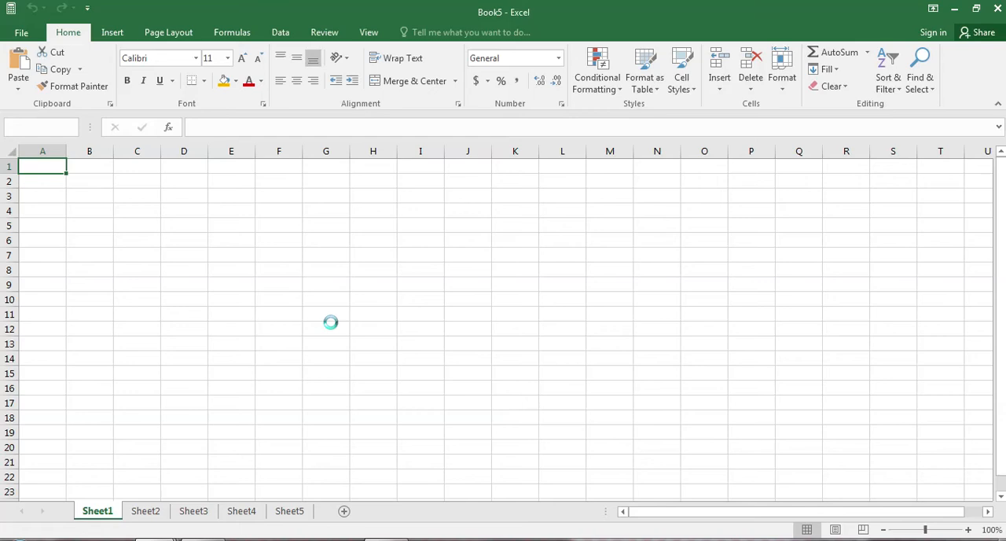
Step: Encrypt the Book5 workbook with a password, re-enter the password to confirm it, and close the workbook
click(14, 32)
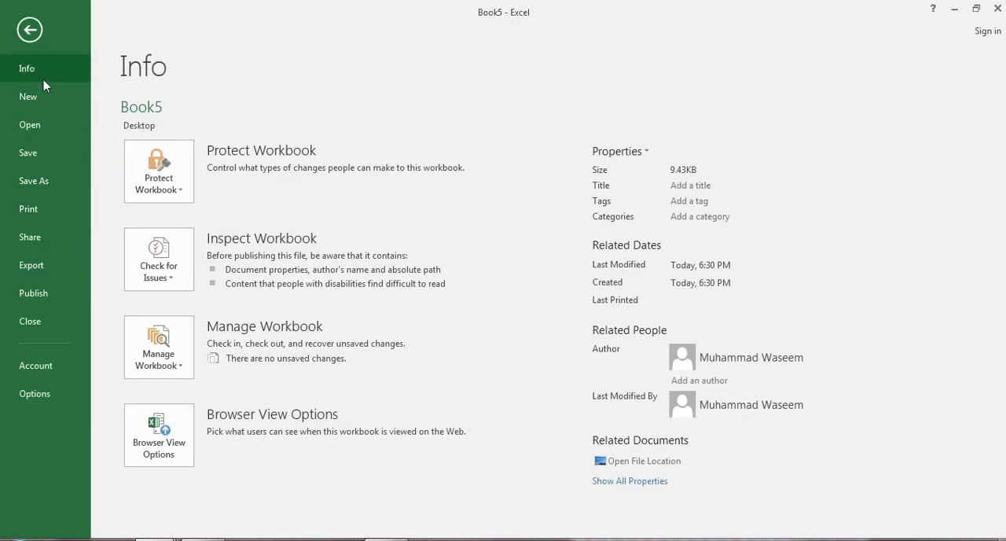
click(154, 174)
click(213, 263)
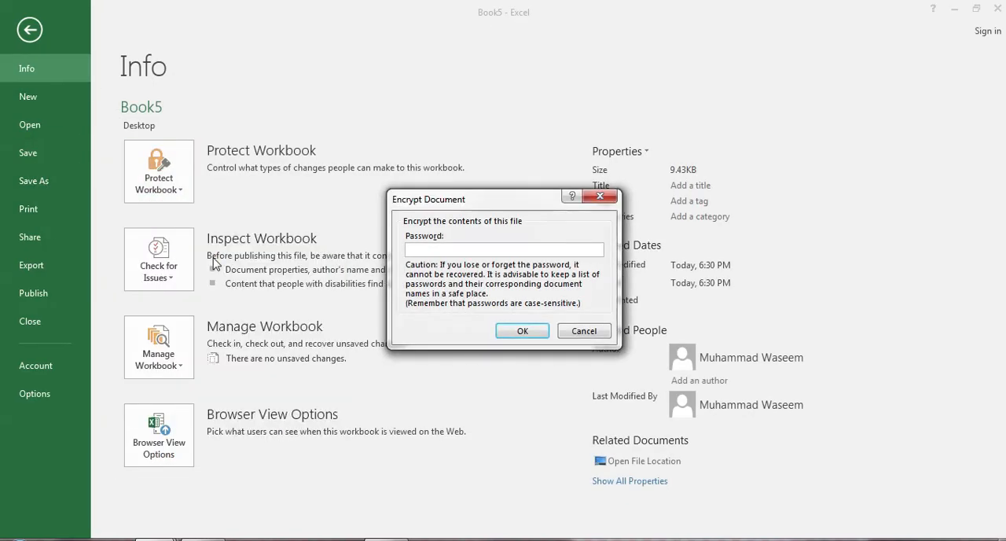
text(•••)
key(Return)
text(•••)
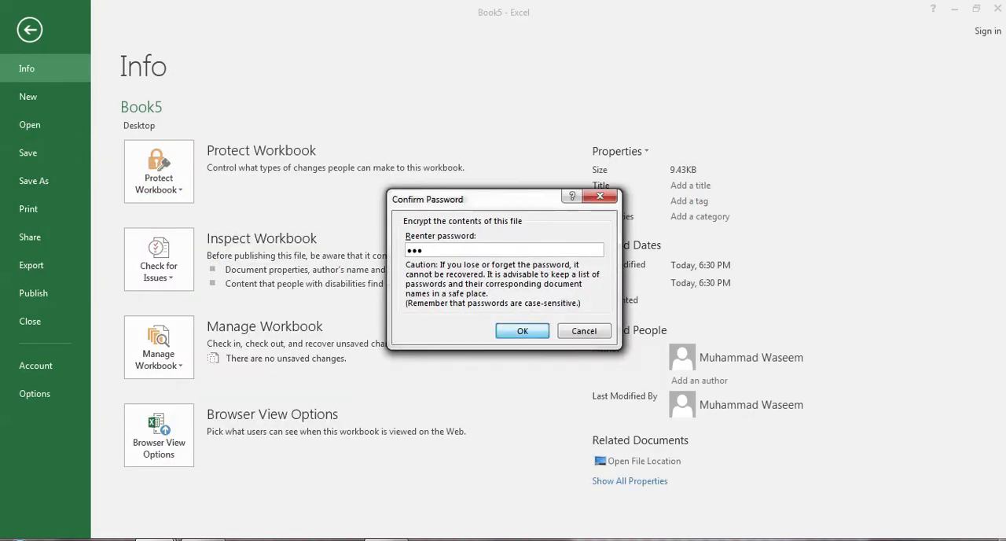
key(Return)
click(32, 33)
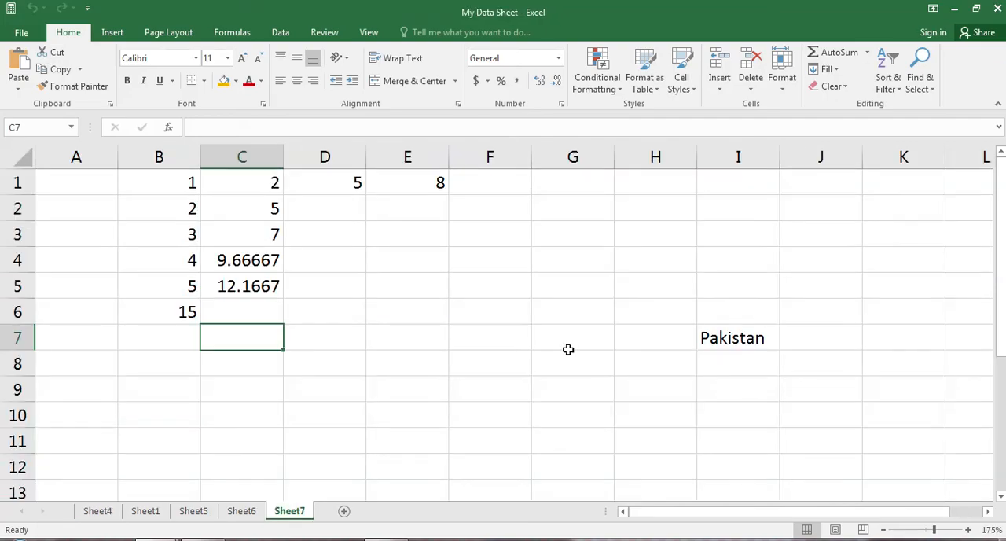
Step: Save the My Data Sheet workbook in its current location
click(21, 32)
click(36, 181)
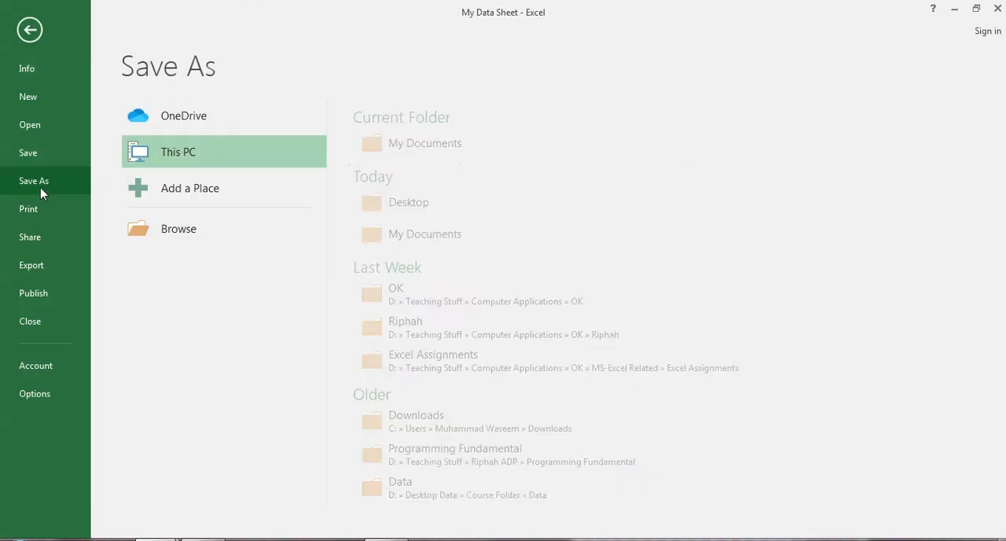
click(41, 157)
Step: Try to open the password-protected Book5 workbook from the recent files
click(21, 32)
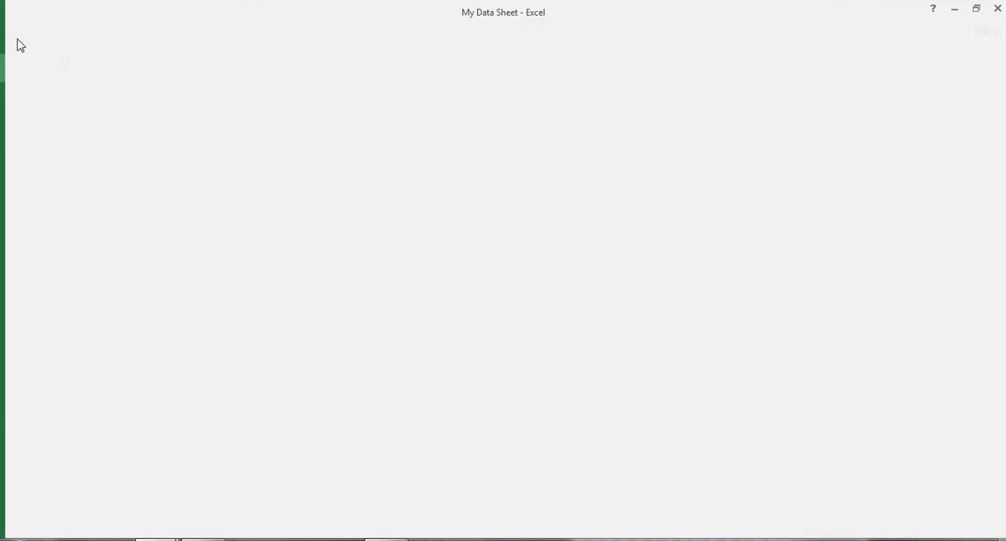
click(30, 124)
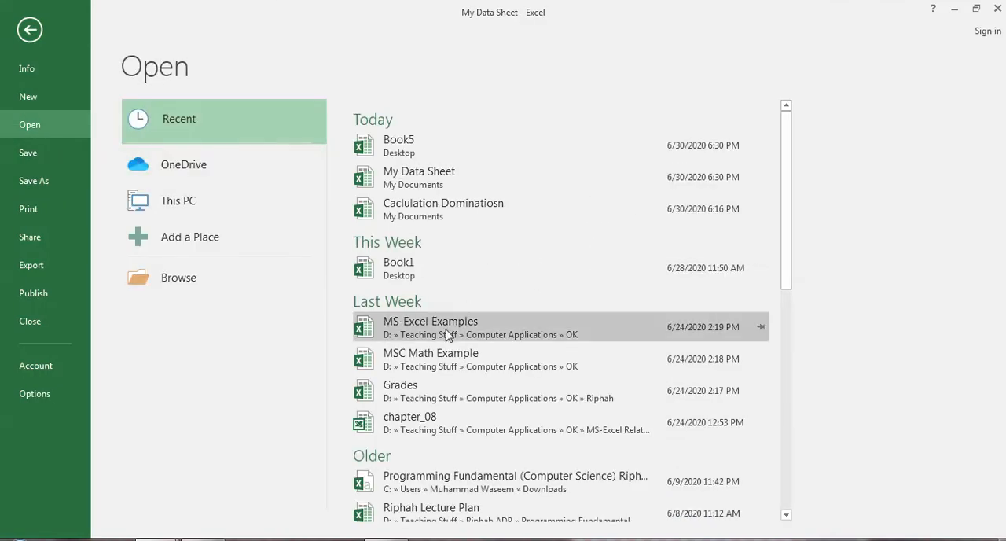
click(443, 140)
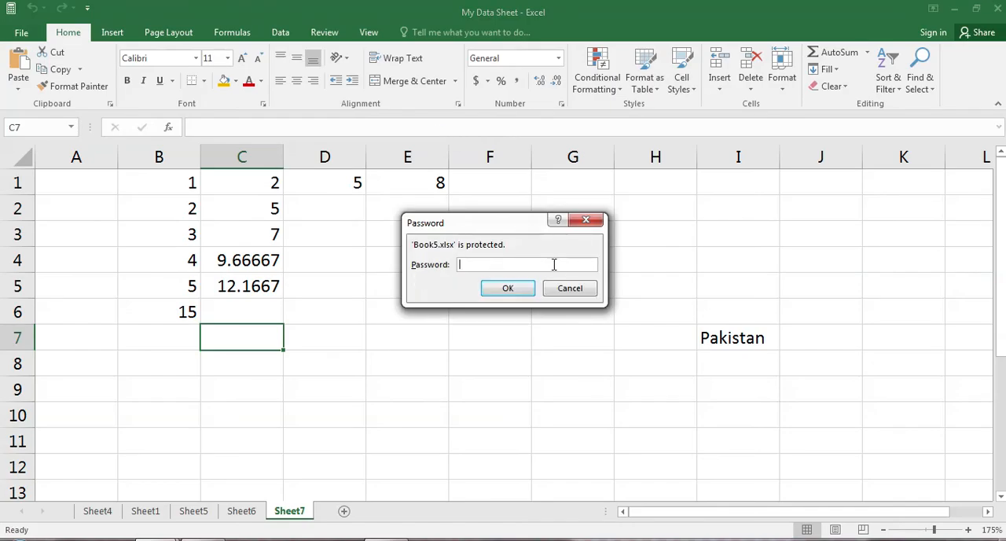
click(511, 291)
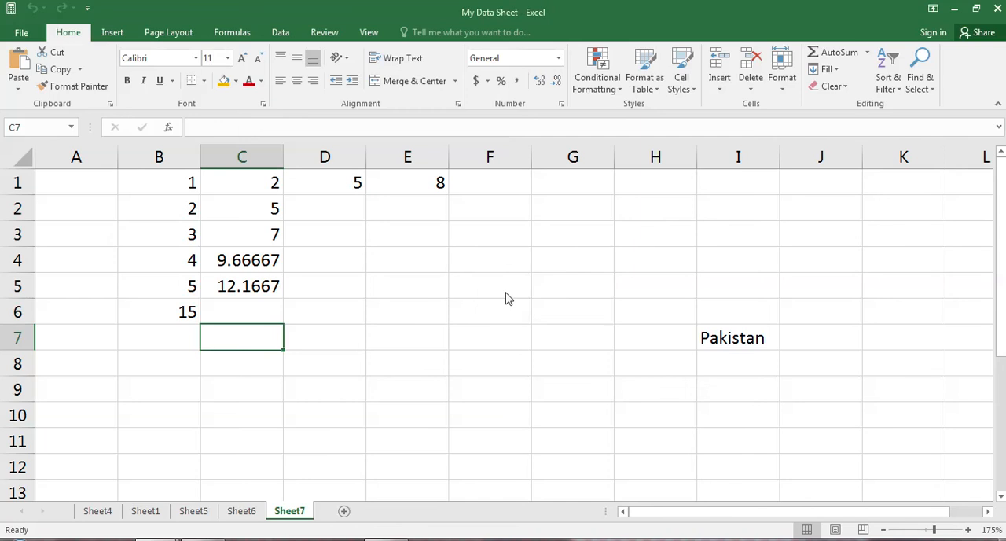
click(510, 315)
Step: Open the protected Book5 workbook from the recent files with its password and view its file information page
click(22, 33)
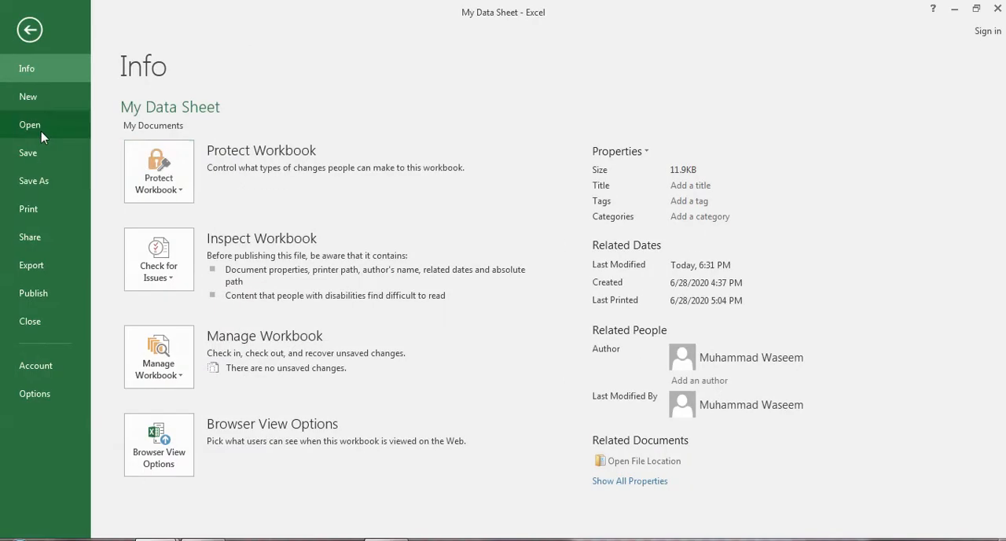
click(148, 167)
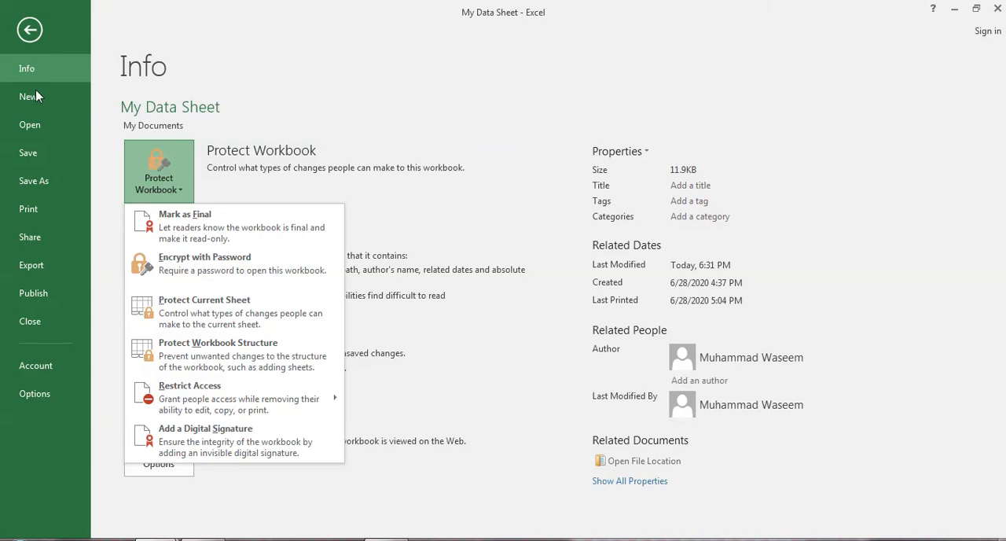
click(39, 133)
click(461, 151)
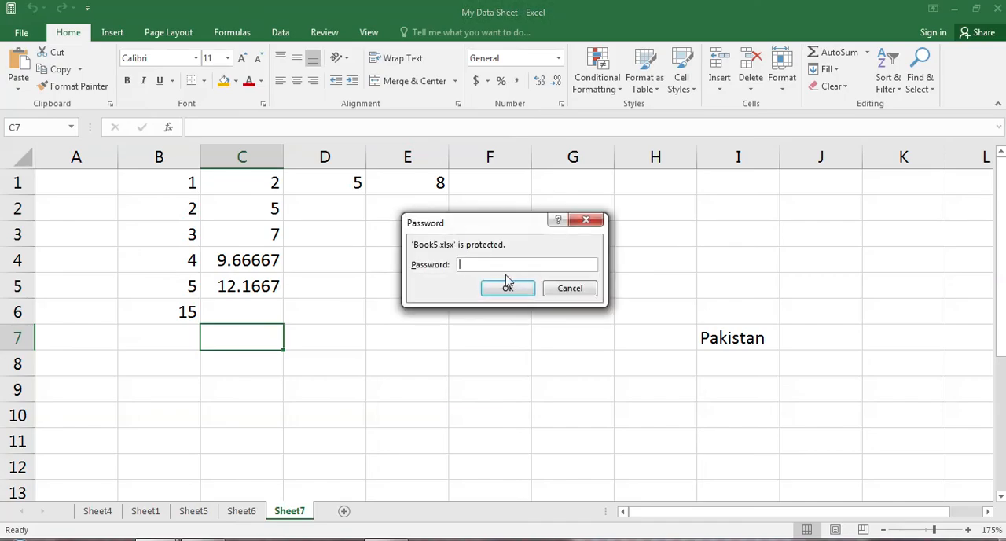
click(507, 286)
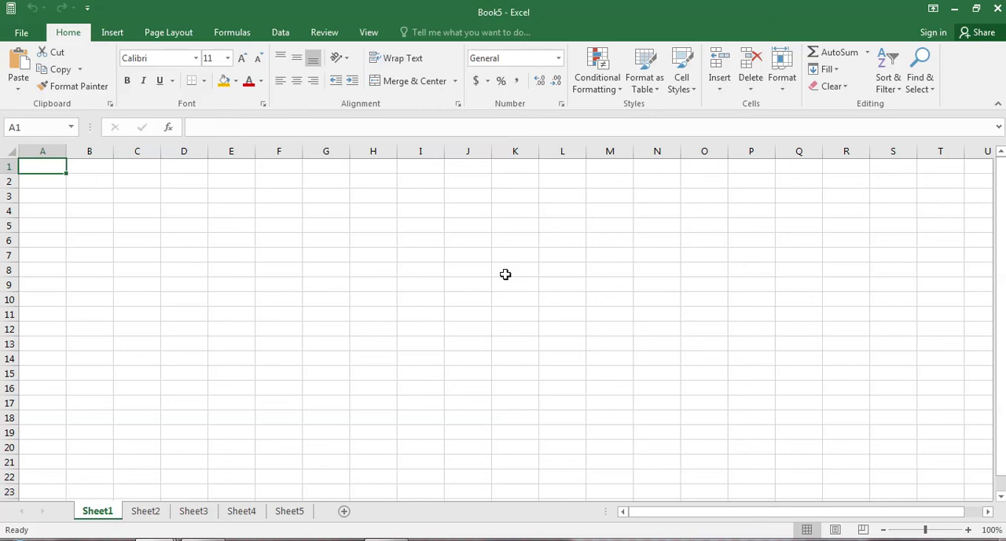
click(19, 31)
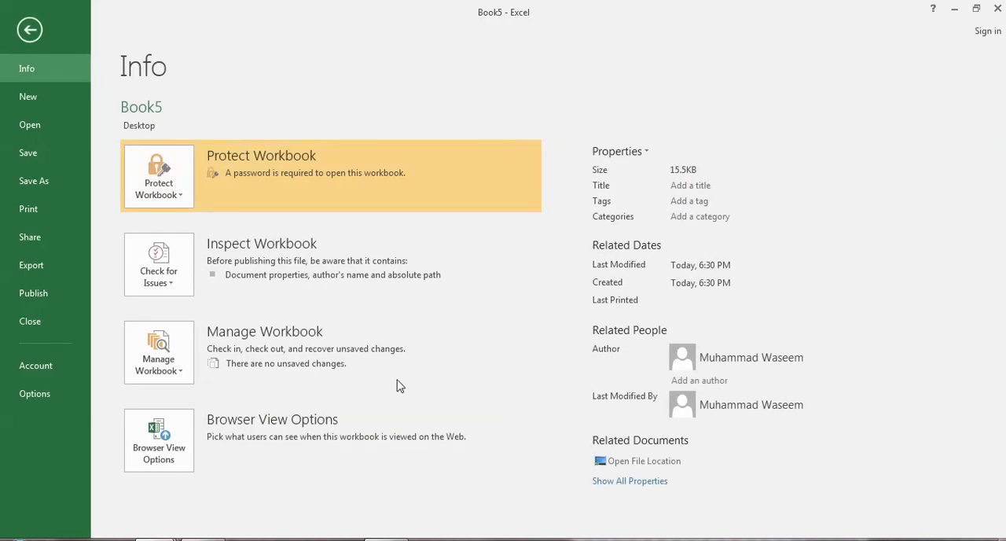